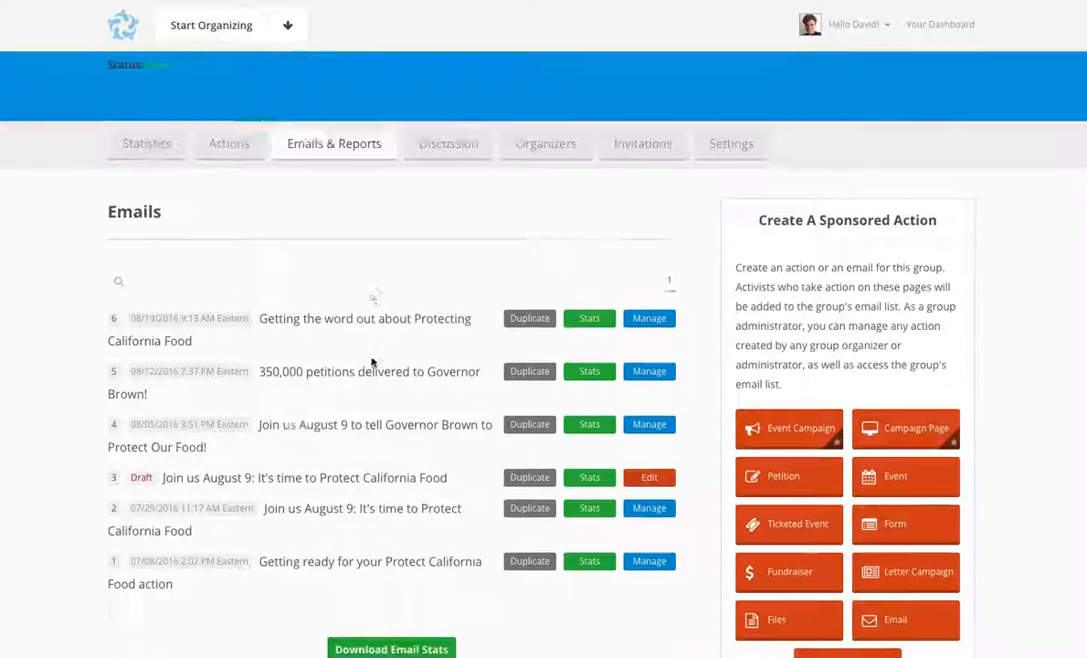
pyautogui.scroll(-3, 371, 361)
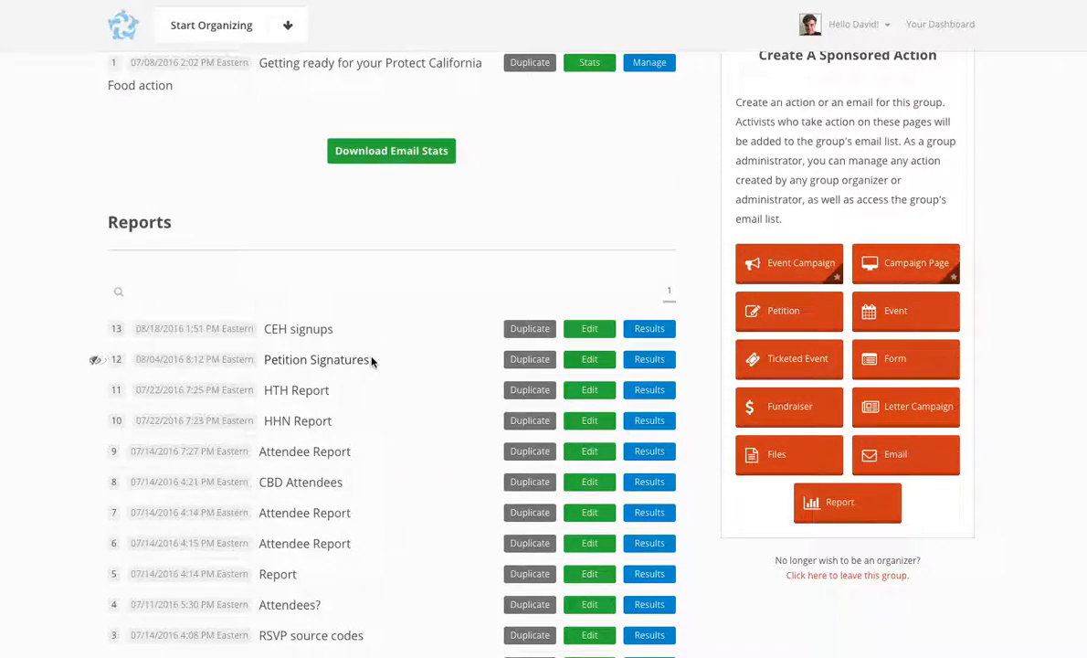
# Step: Start a new sponsored email for the Protect California Food group
pyautogui.scroll(8, 370, 361)
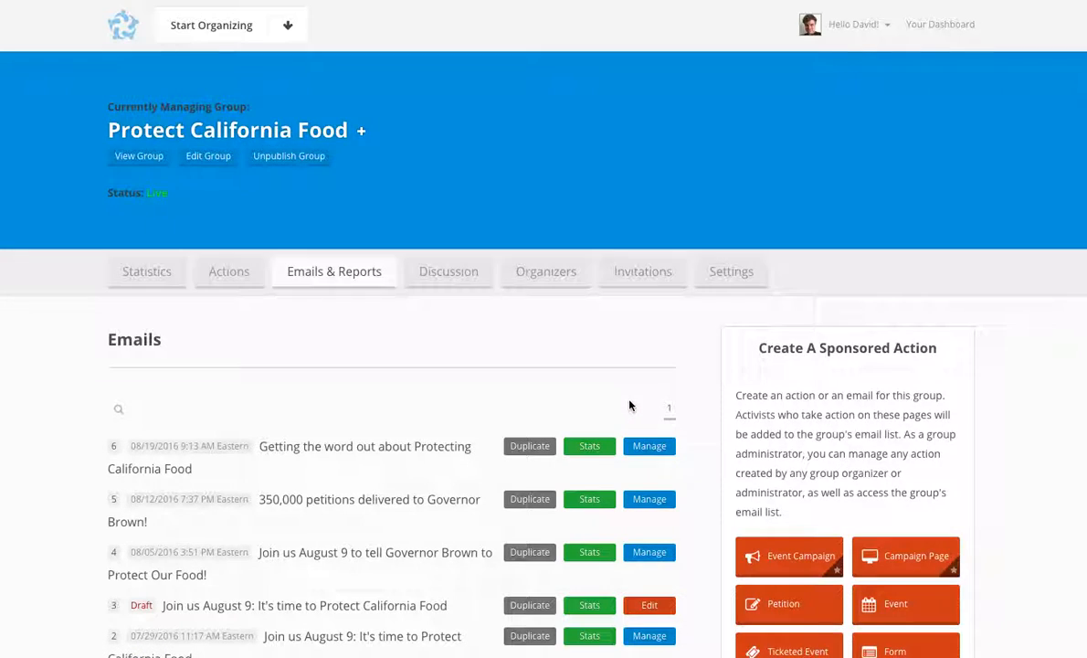
pyautogui.scroll(-2, 629, 406)
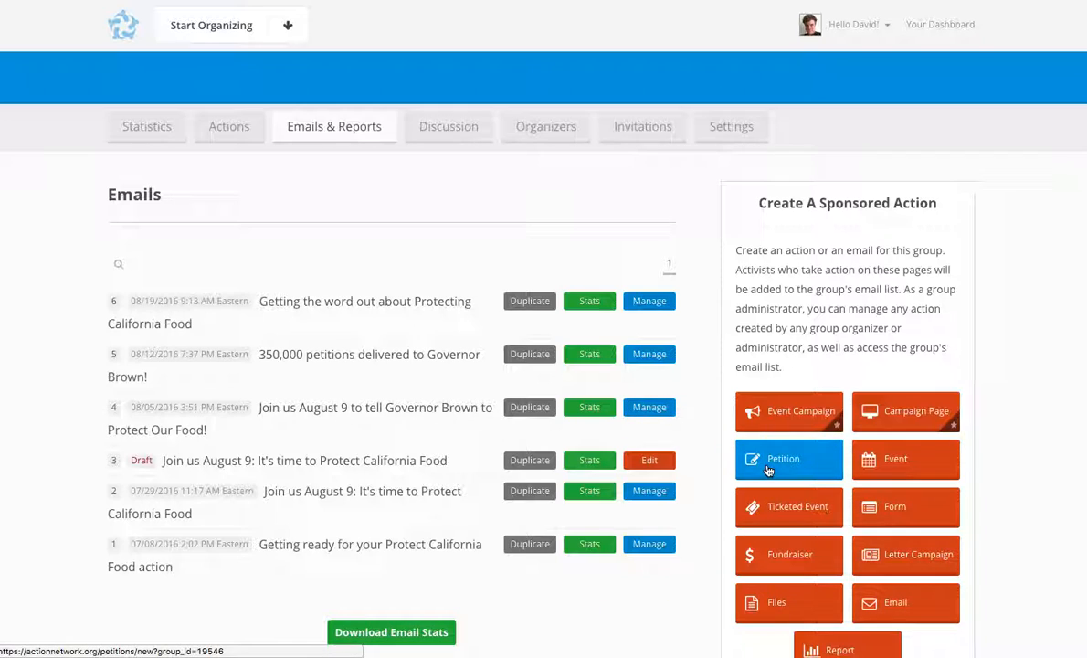
pyautogui.scroll(-2, 772, 459)
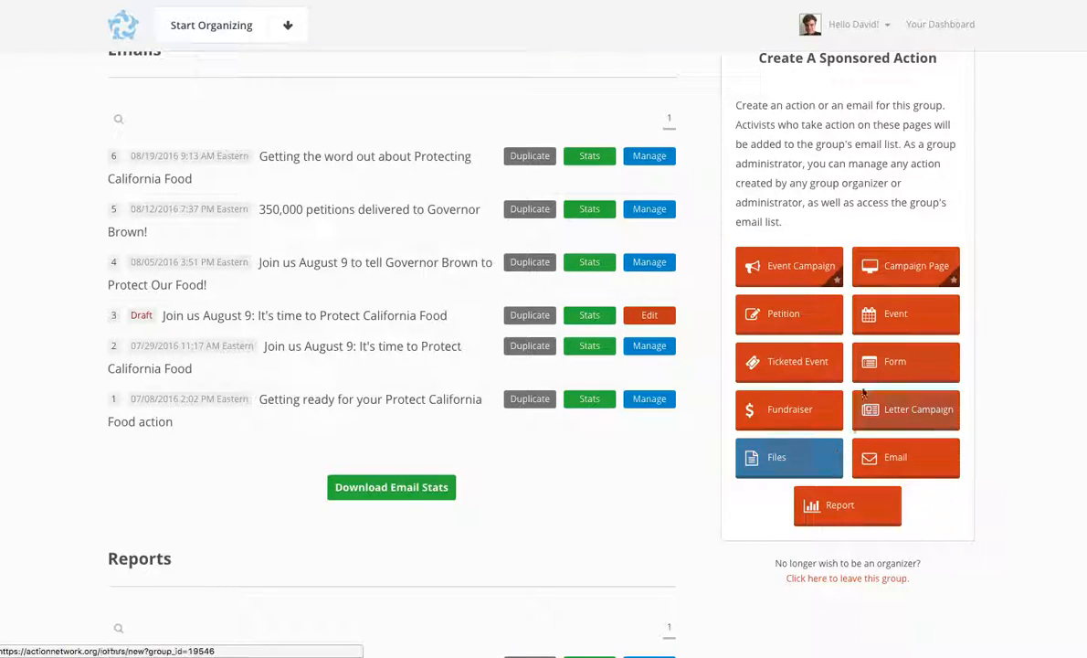
pyautogui.click(928, 455)
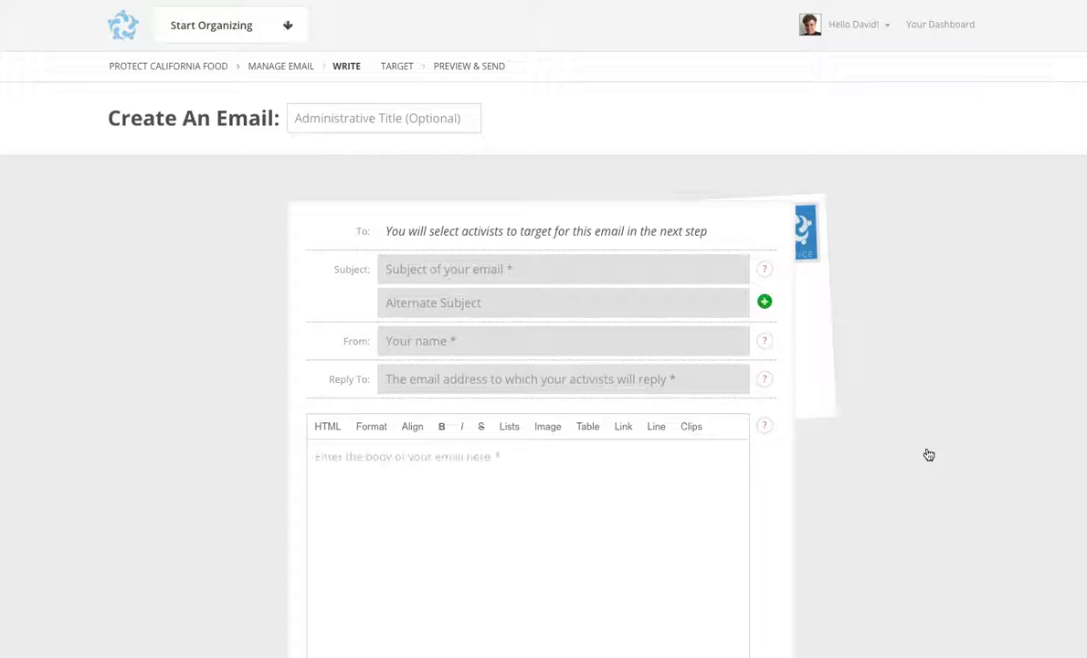
# Step: Enter "testing" as the email subject and fill the From and Reply To fields with the sender's saved e-mail address
pyautogui.click(672, 275)
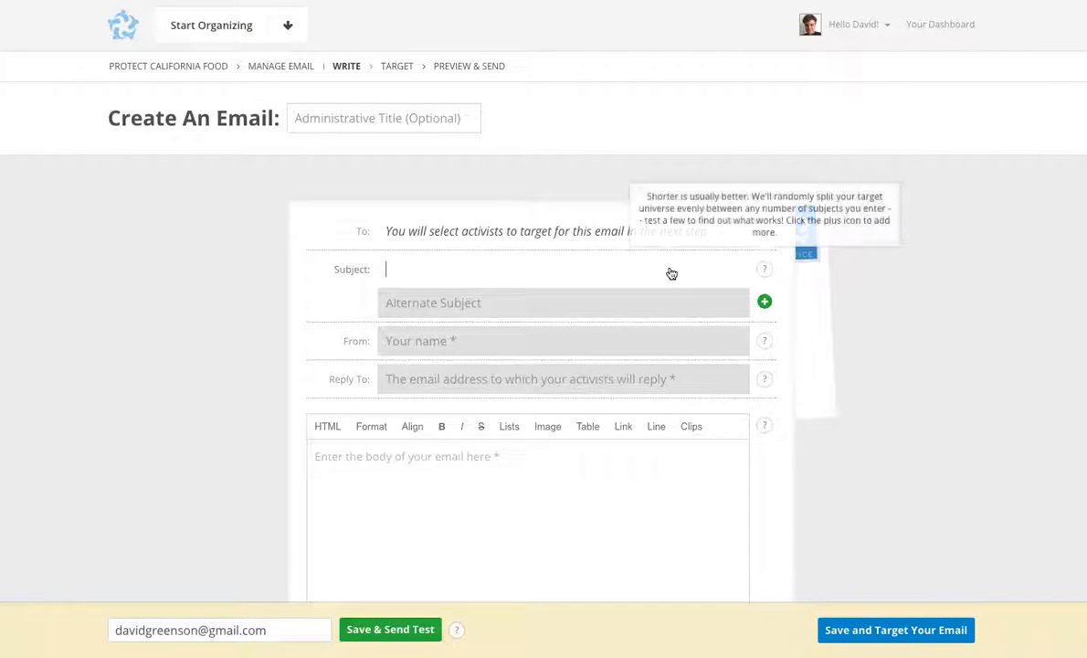
pyautogui.write('testing')
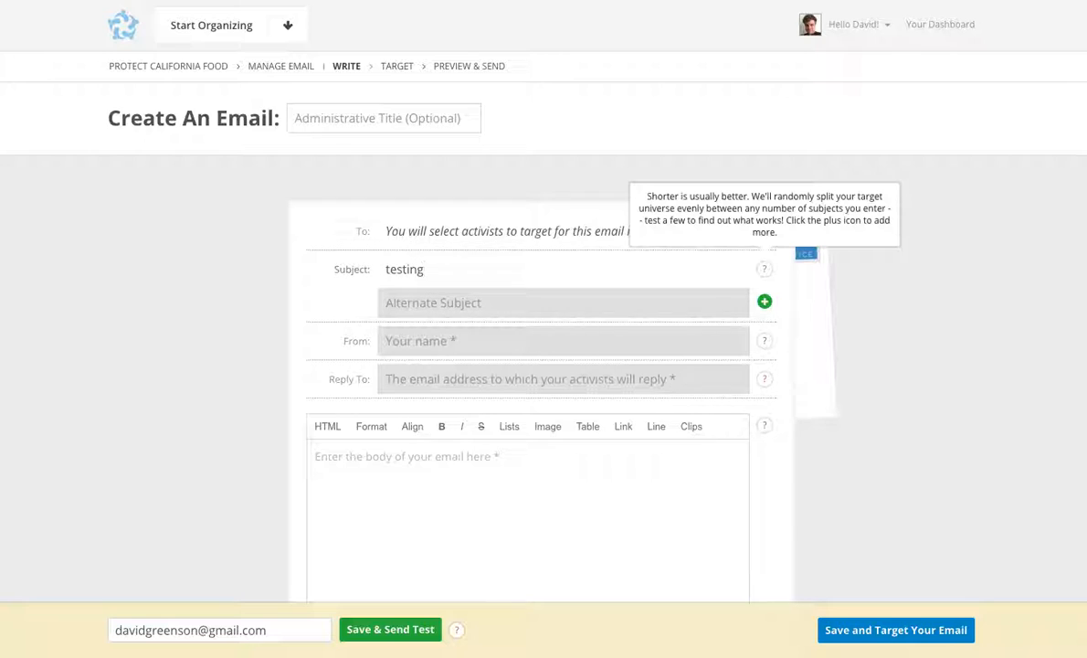
pyautogui.press('Tab')
pyautogui.press('Tab')
pyautogui.write('da')
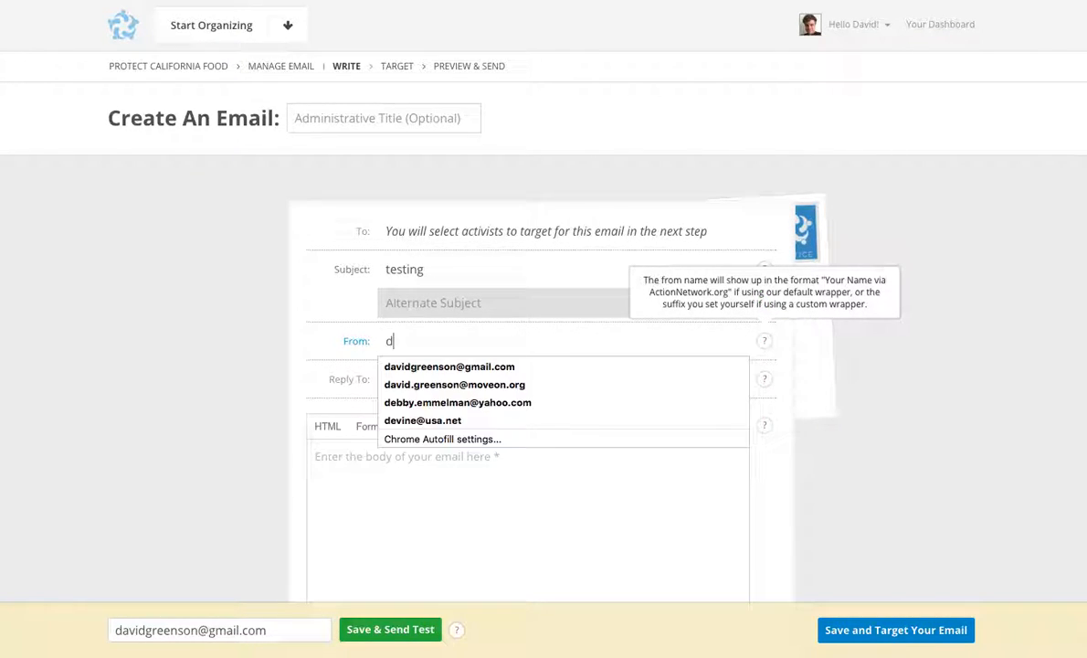
pyautogui.press('Down')
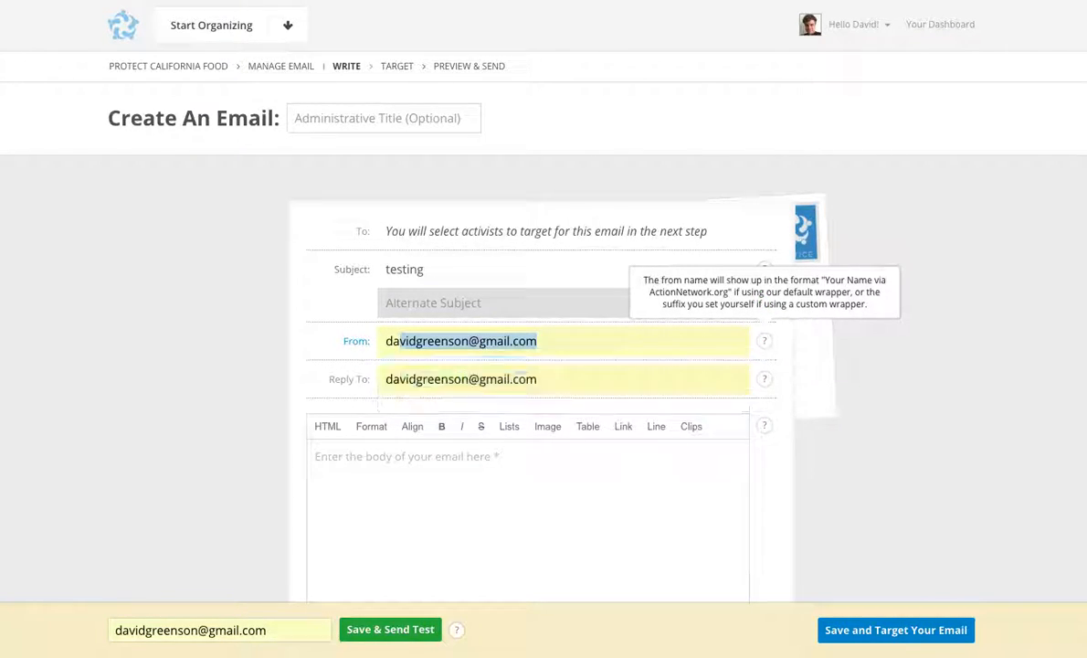
pyautogui.press('Return')
# Step: Write "testing, testing, 123" as the body of the email
pyautogui.press('Tab')
pyautogui.press('Tab')
pyautogui.write('tsting t')
pyautogui.press('BackSpace')
pyautogui.press('BackSpace')
pyautogui.press('BackSpace')
pyautogui.press('BackSpace')
pyautogui.press('BackSpace')
pyautogui.press('BackSpace')
pyautogui.press('BackSpace')
pyautogui.press('BackSpace')
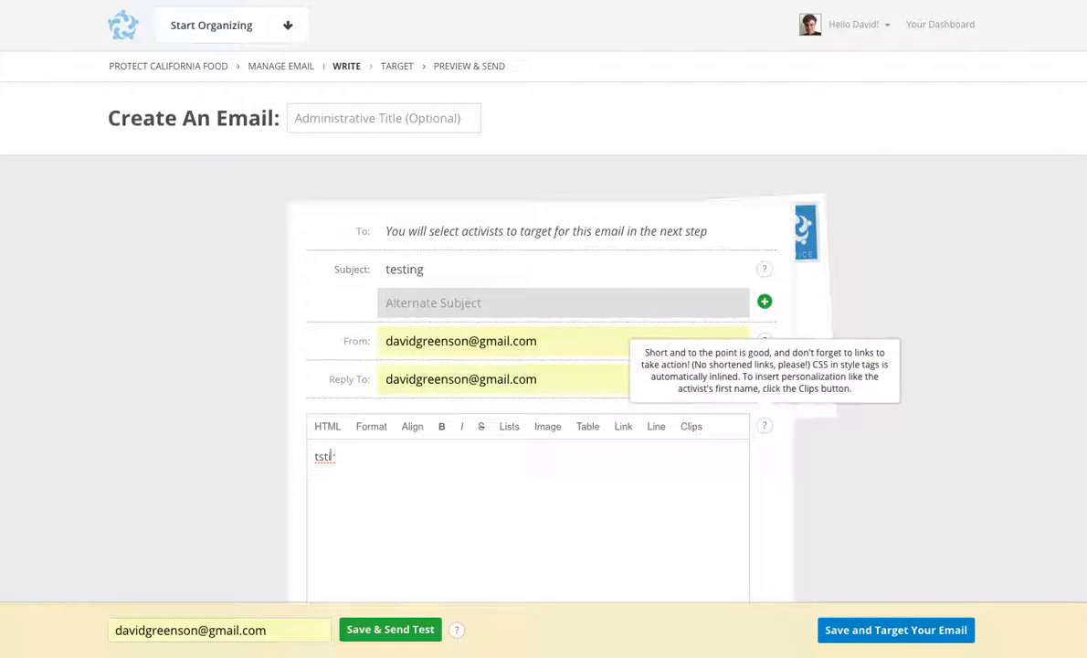
pyautogui.write('testing, testing, 123')
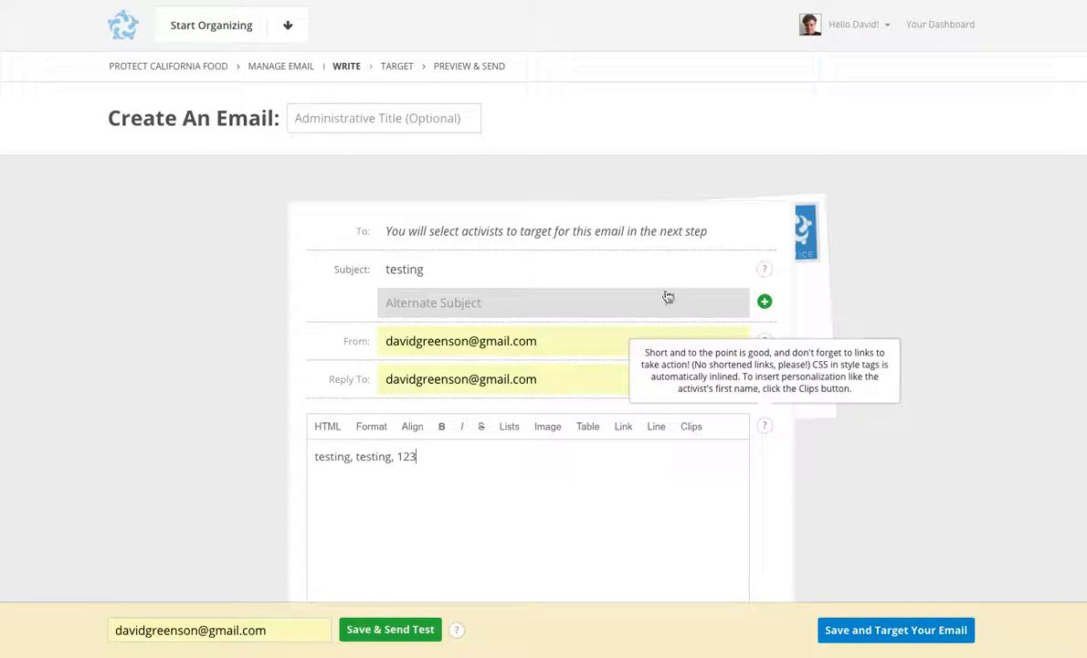
pyautogui.scroll(-1, 573, 386)
pyautogui.scroll(-2, 573, 388)
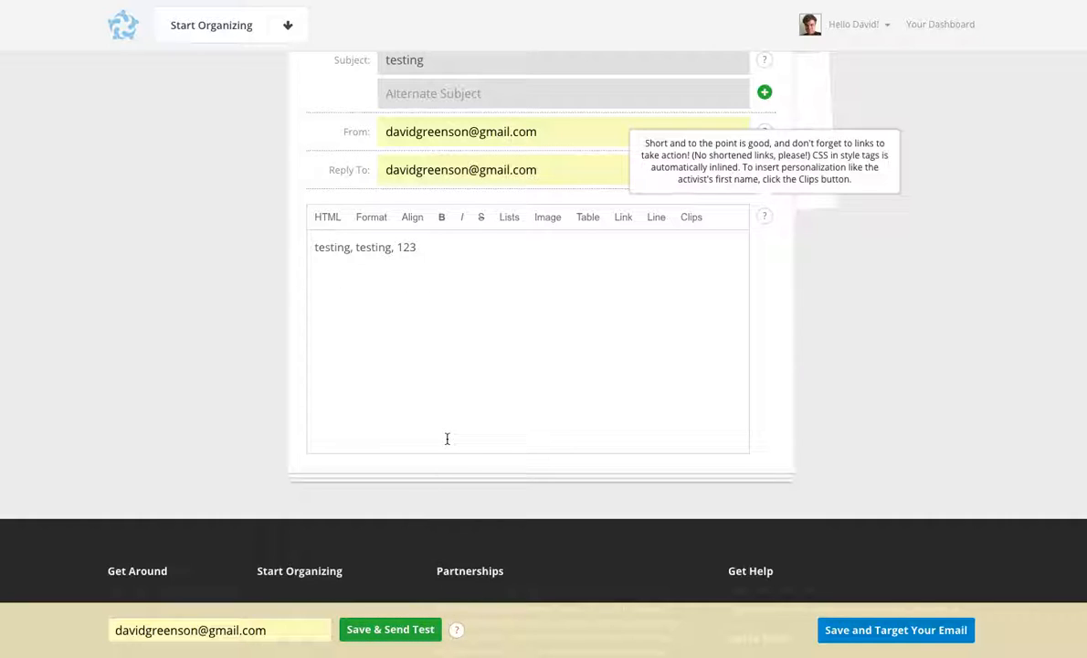
pyautogui.scroll(3, 446, 439)
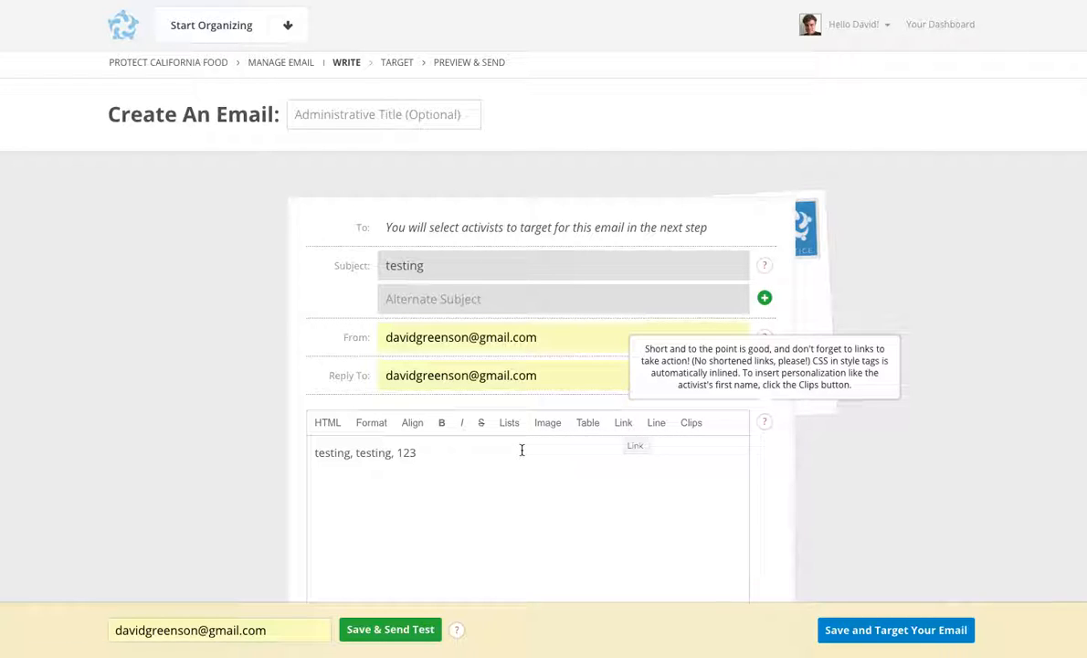
pyautogui.moveTo(430, 451); pyautogui.dragTo(310, 450)
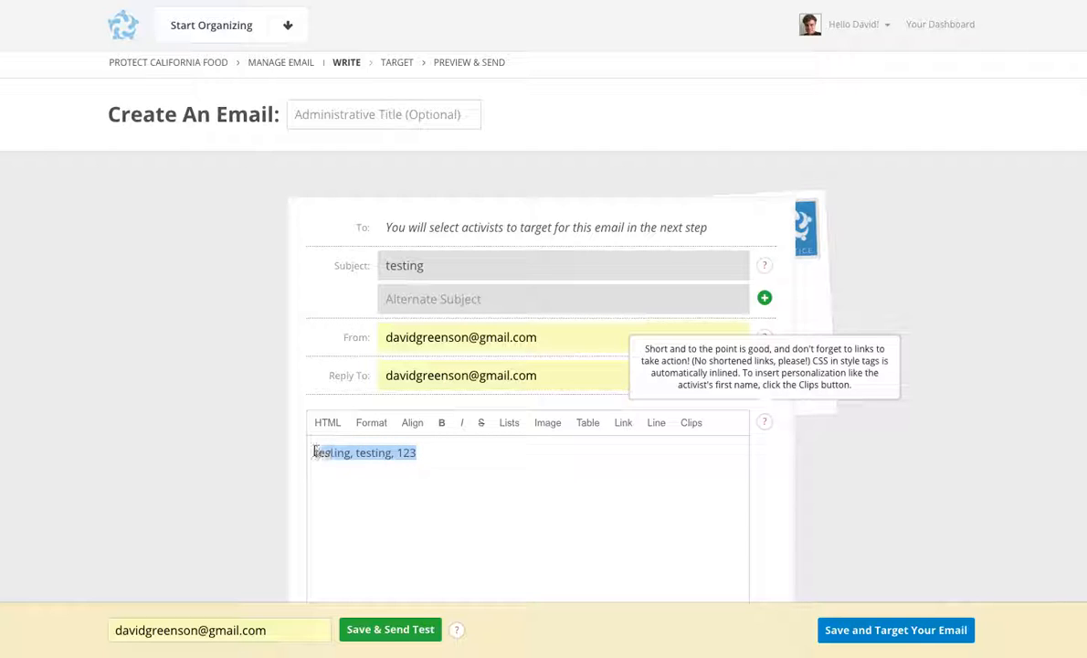
pyautogui.click(623, 425)
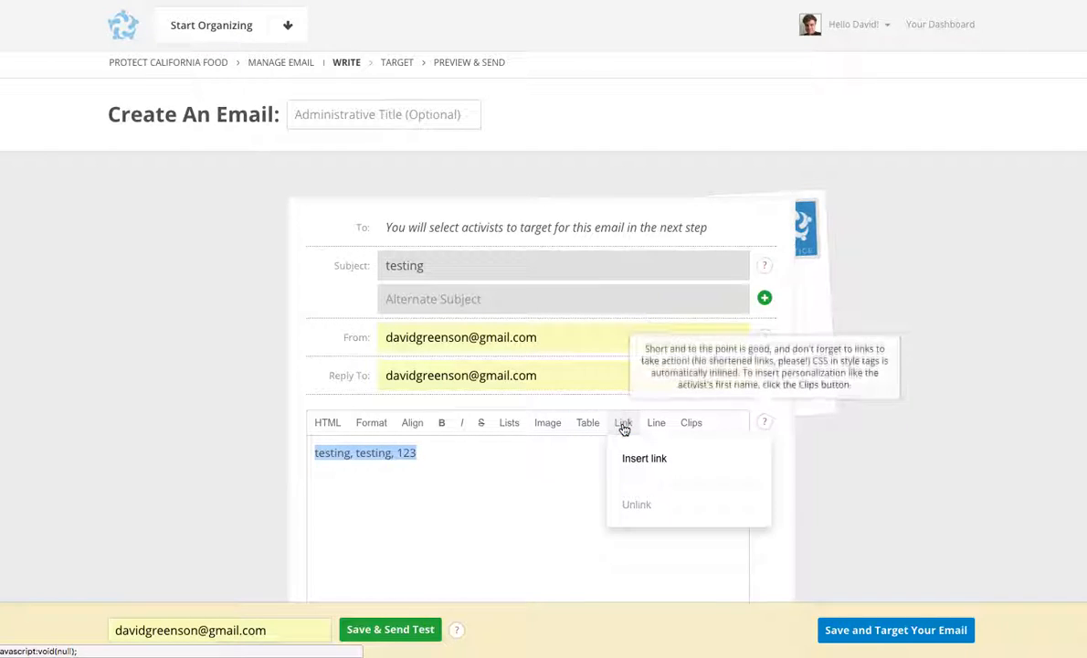
pyautogui.click(651, 454)
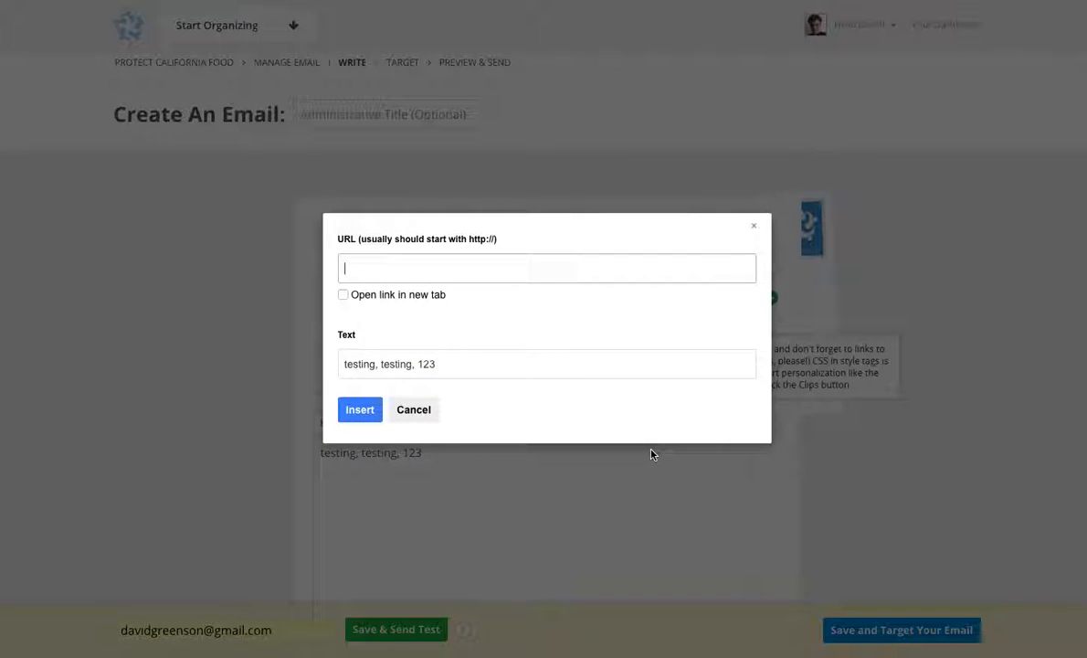
pyautogui.click(343, 294)
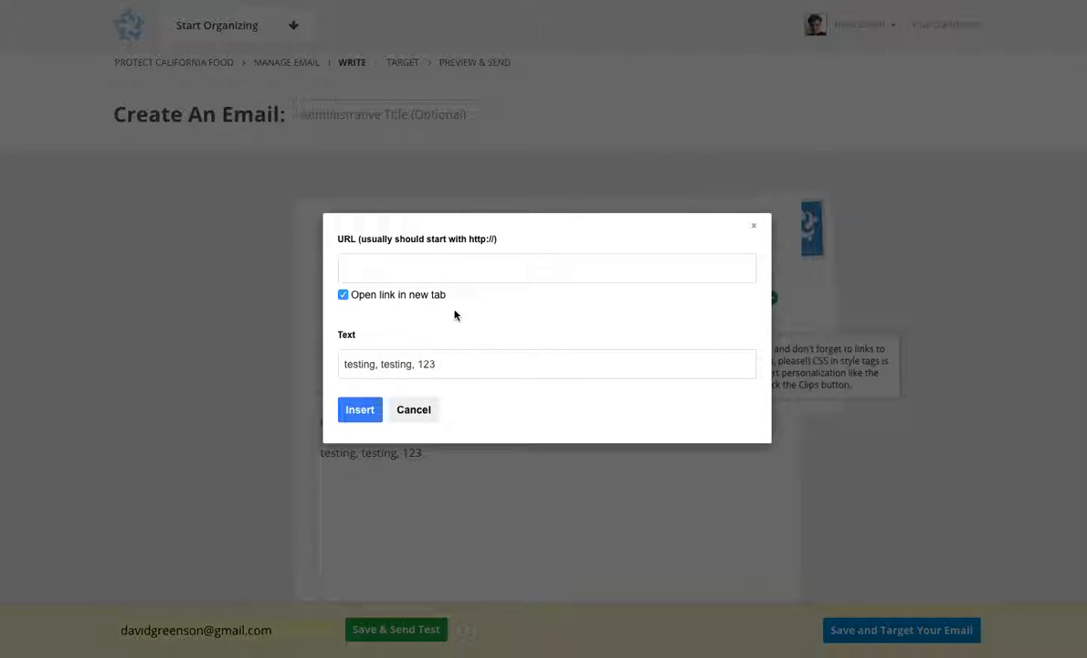
pyautogui.click(460, 270)
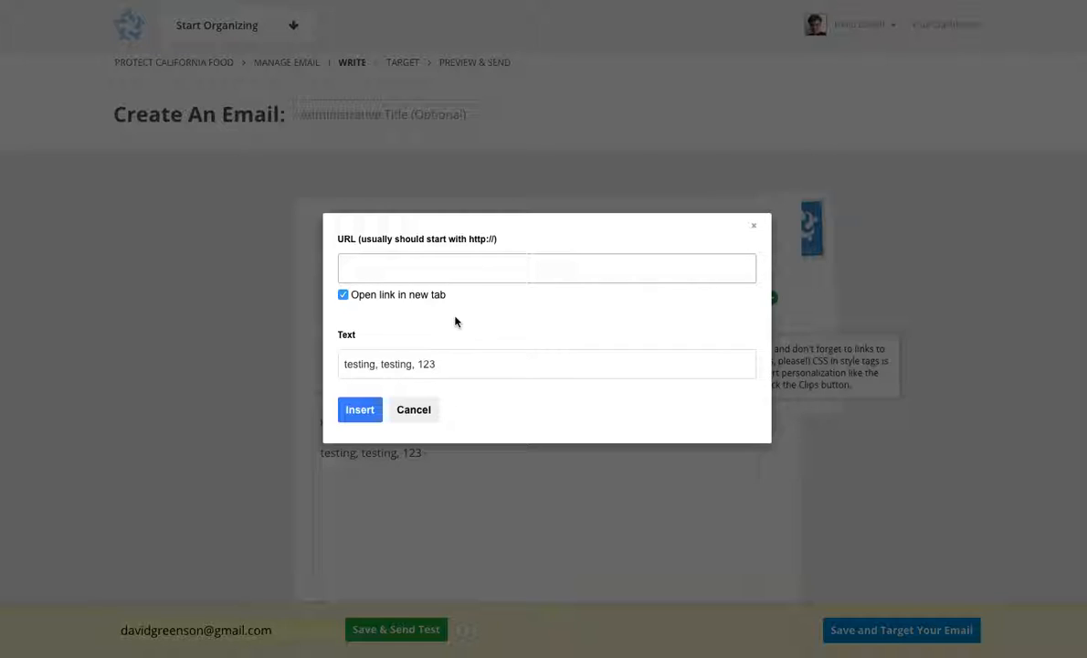
pyautogui.click(420, 415)
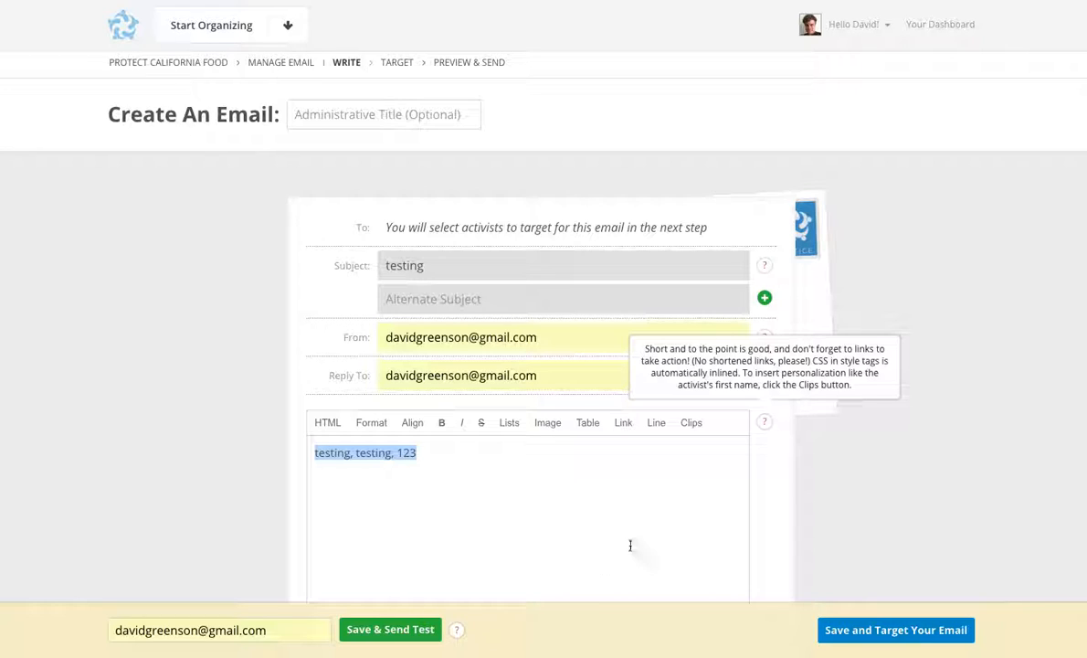
# Step: Save the email and continue to choosing its target activists
pyautogui.click(871, 635)
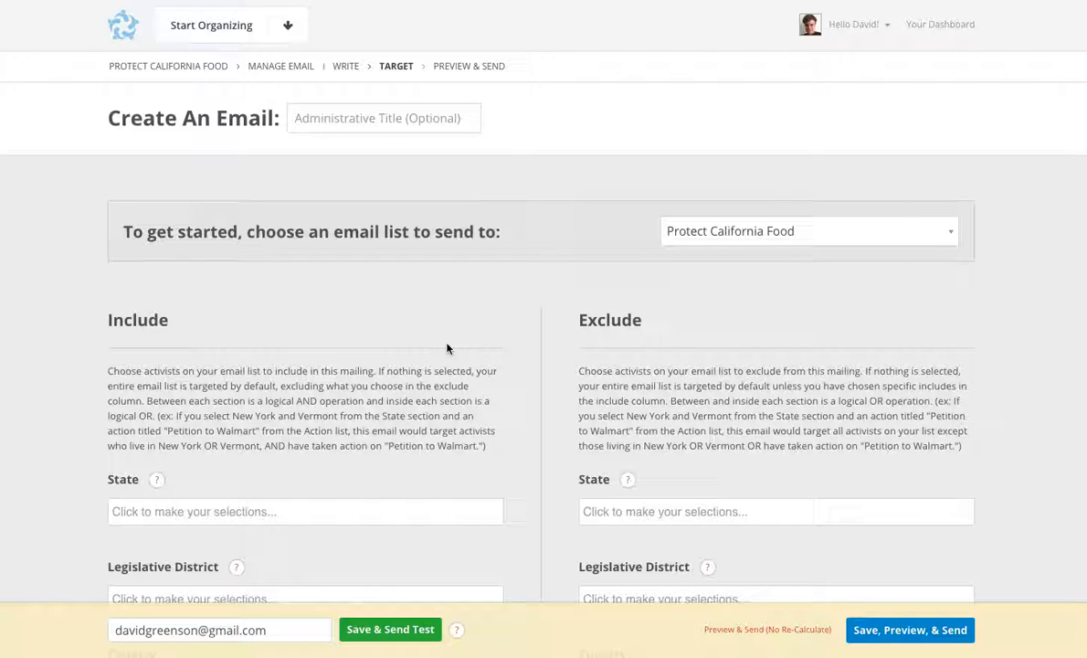
# Step: Review the Include and Exclude targeting filters, from State and Legislative District through fundraising, tags, reports and queries to Subscription Date and Random Limit
pyautogui.scroll(-2, 446, 348)
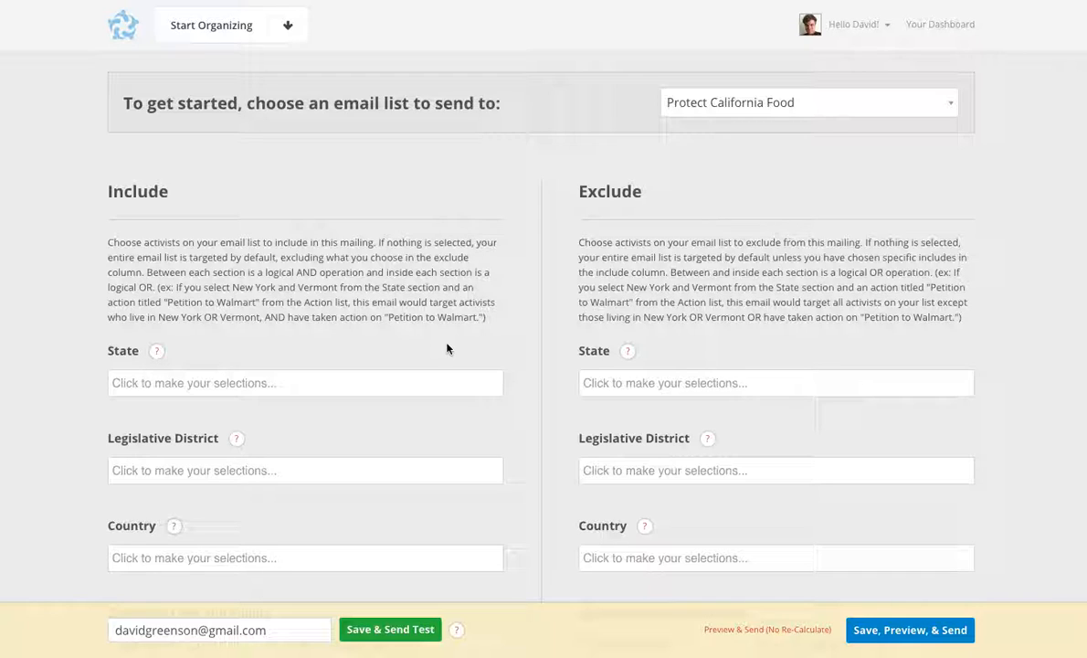
pyautogui.click(390, 458)
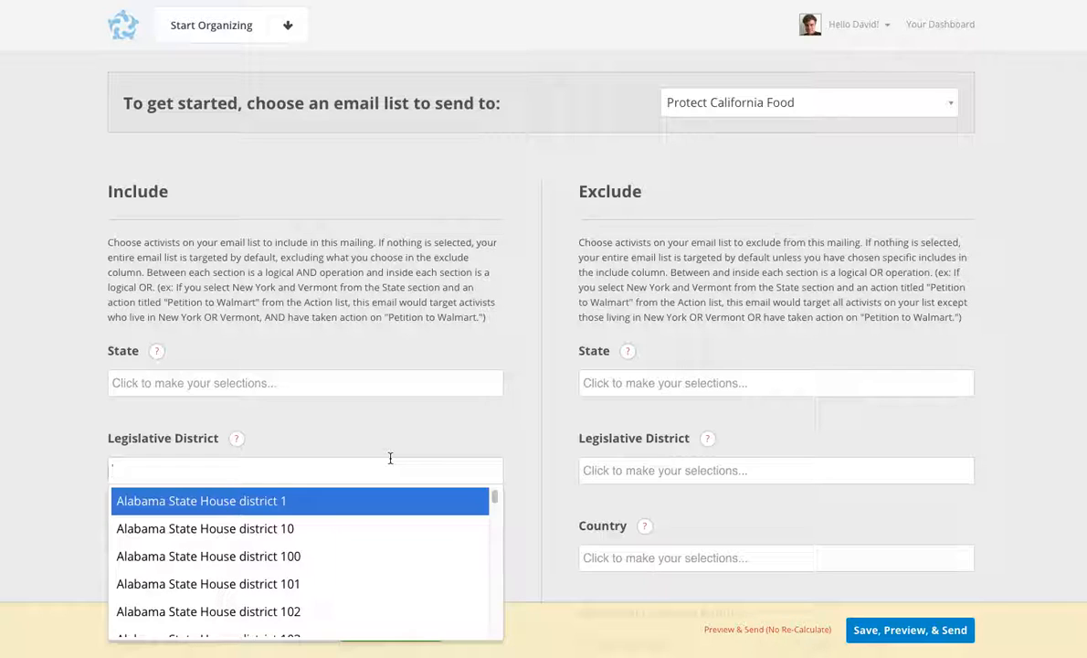
pyautogui.click(376, 436)
pyautogui.scroll(-3, 376, 437)
pyautogui.scroll(-1, 376, 436)
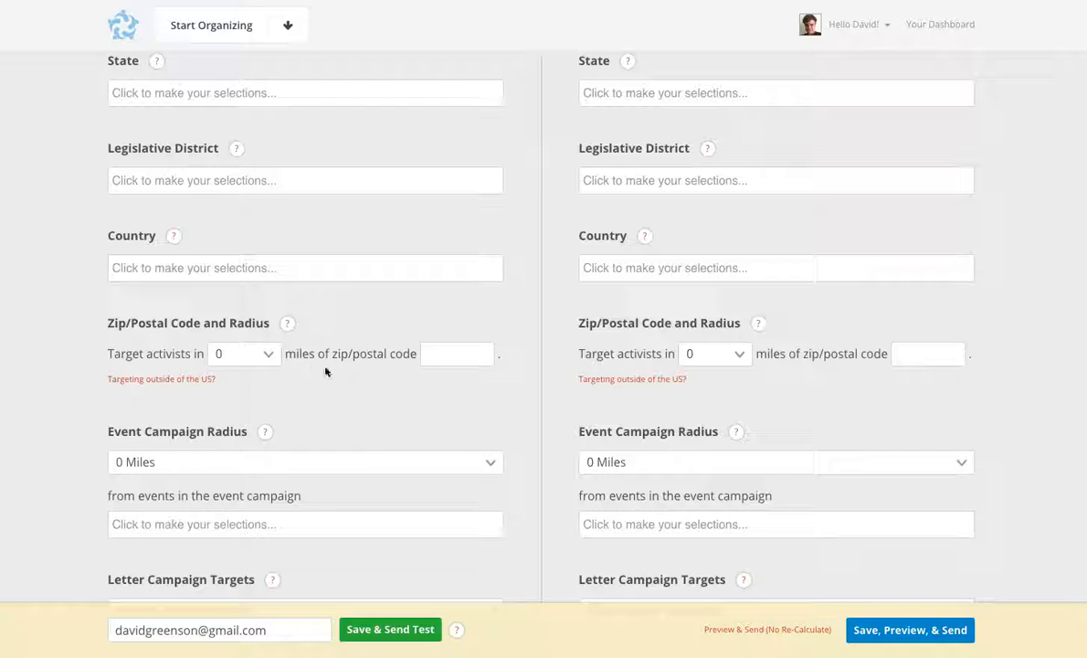
pyautogui.scroll(-5, 367, 396)
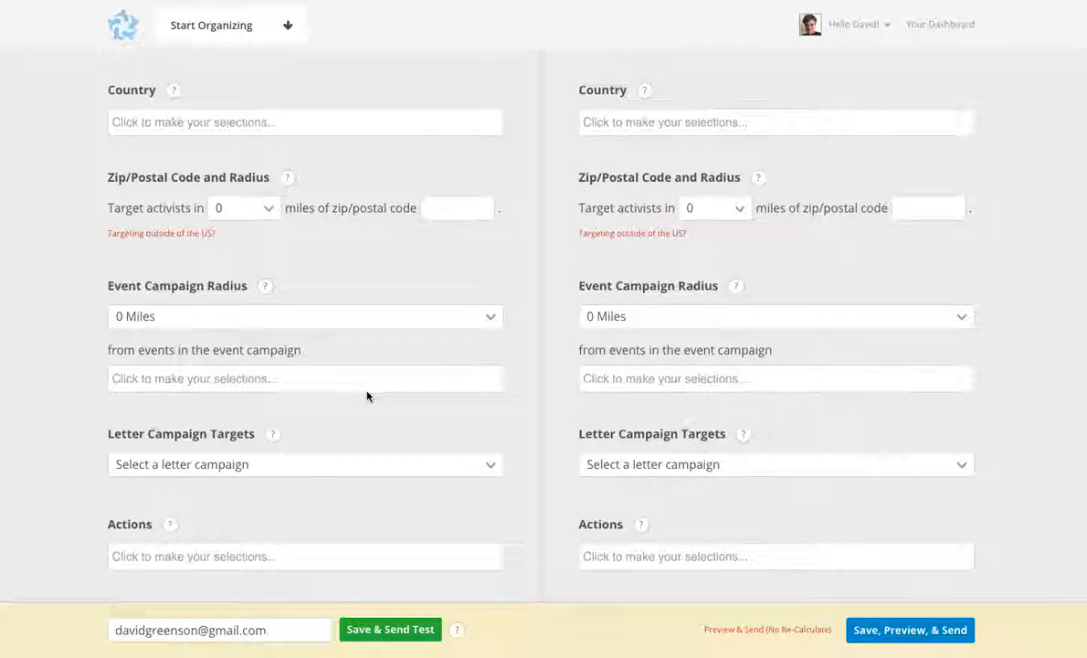
pyautogui.scroll(-2, 367, 395)
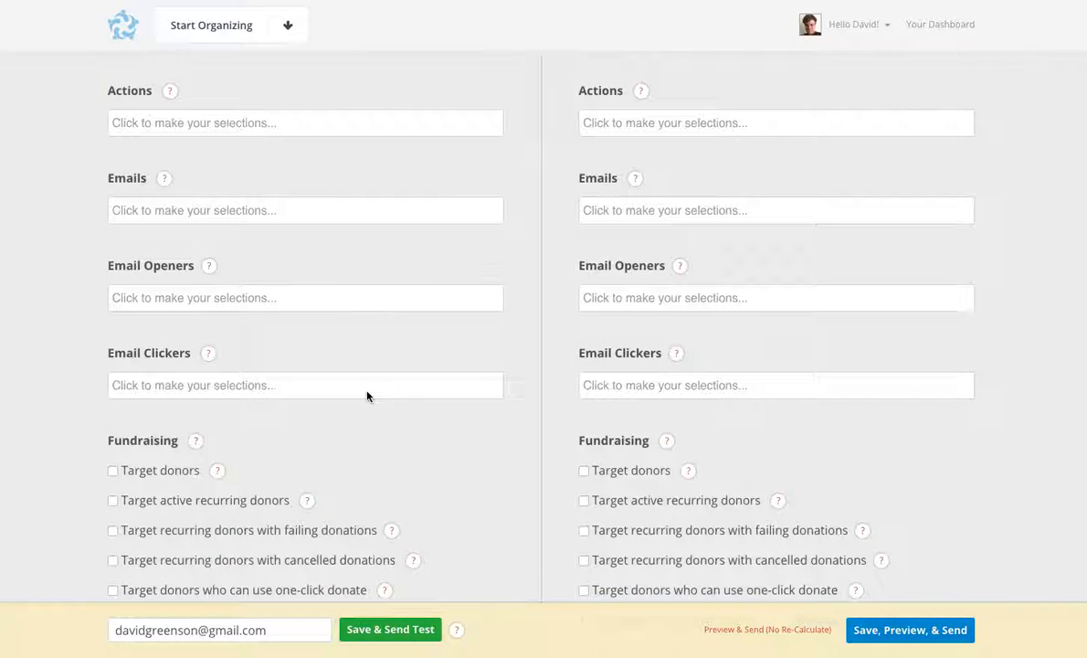
pyautogui.scroll(-2, 367, 395)
pyautogui.scroll(-3, 367, 396)
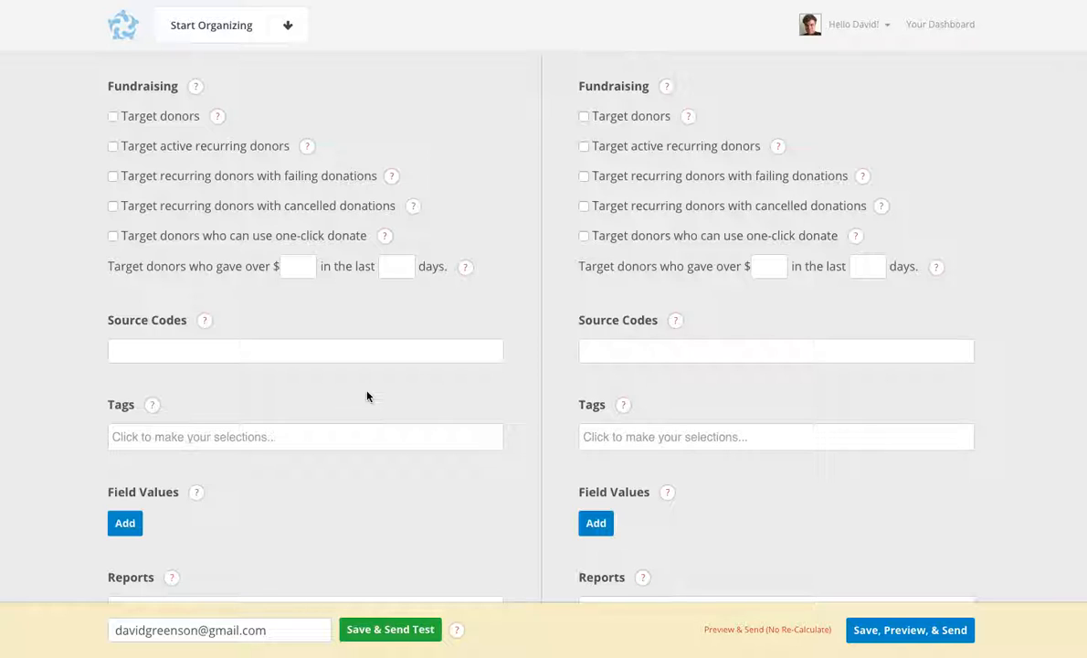
pyautogui.scroll(-5, 367, 395)
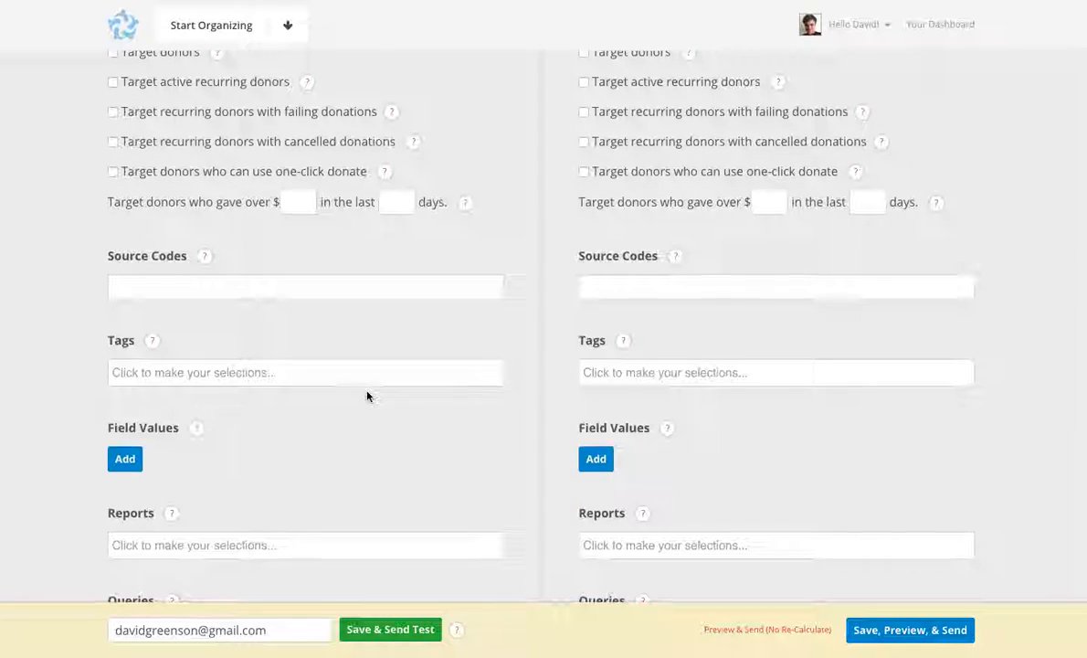
pyautogui.scroll(-1, 367, 395)
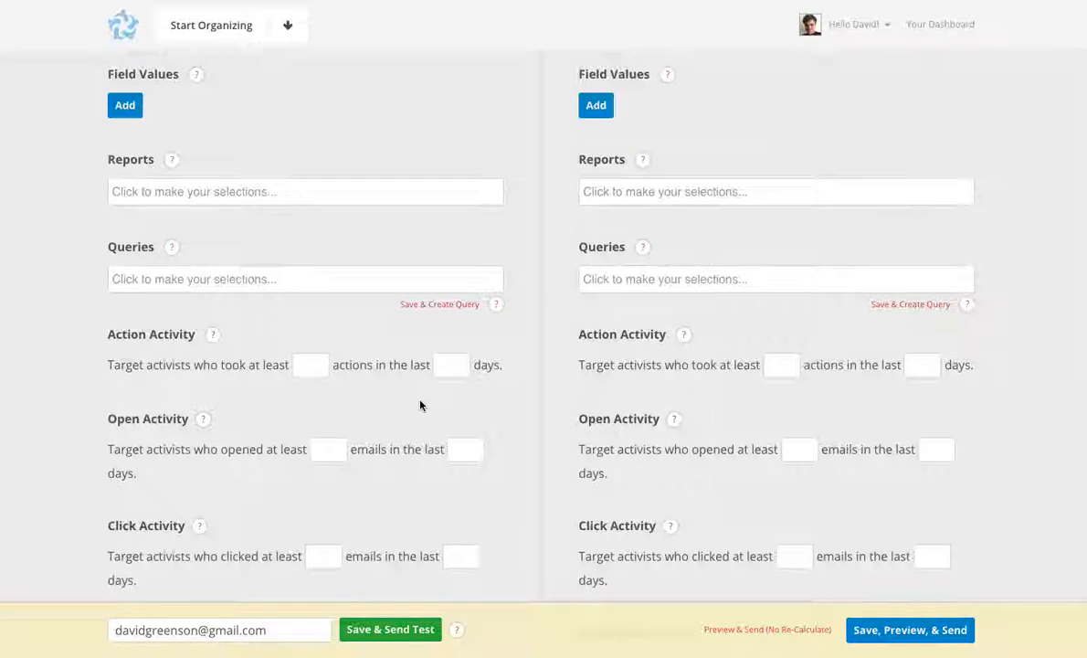
pyautogui.scroll(-2, 420, 404)
pyautogui.scroll(-2, 420, 404)
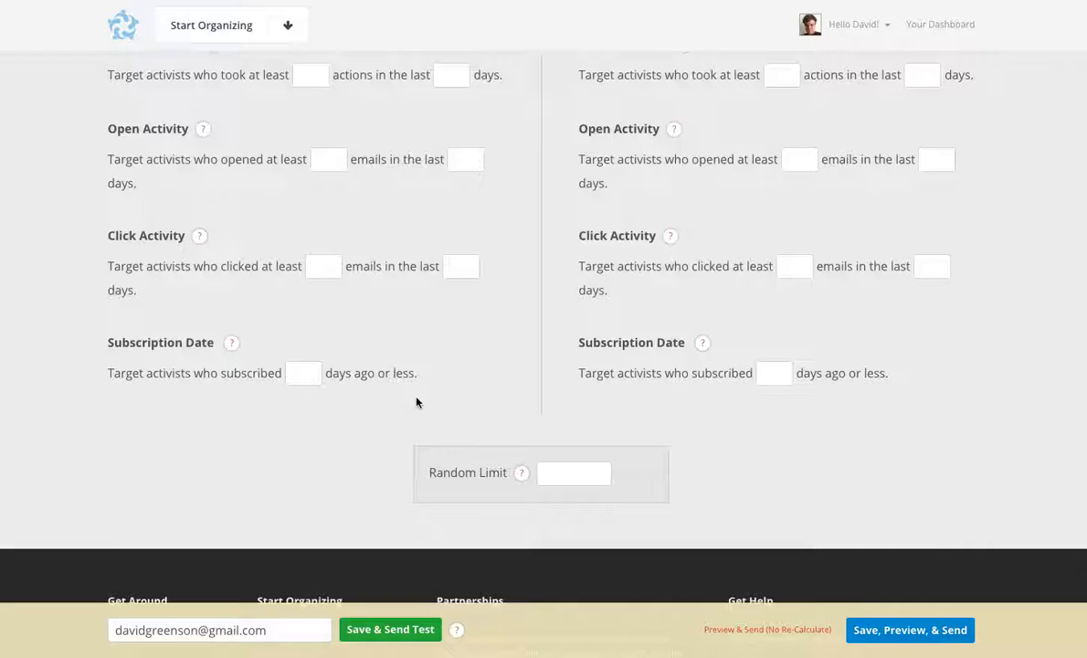
pyautogui.scroll(6, 417, 402)
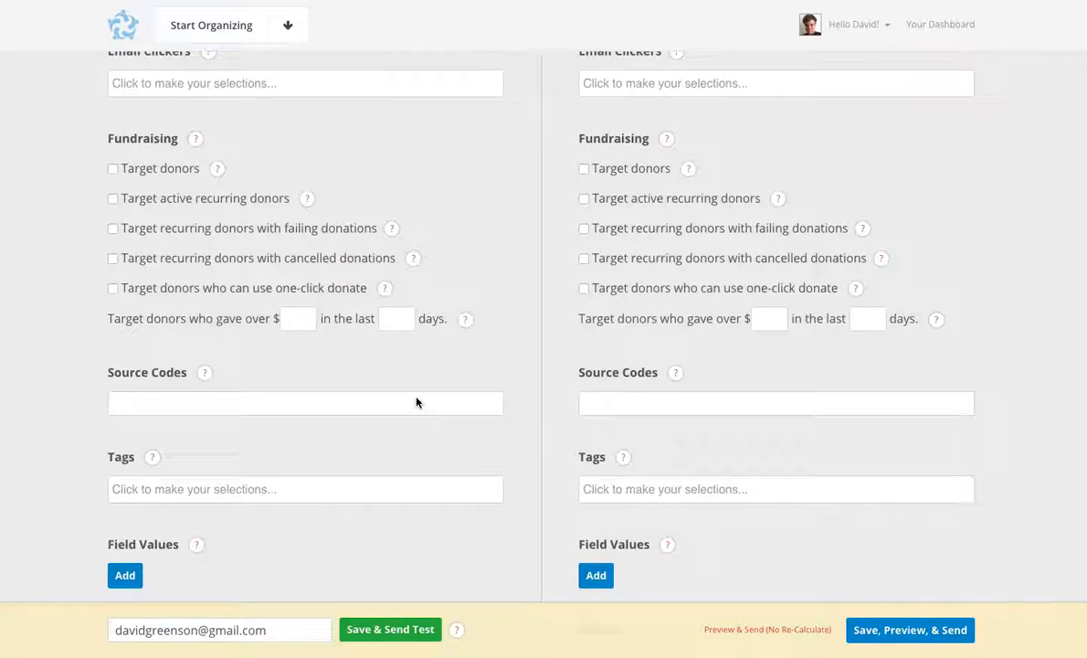
pyautogui.scroll(10, 416, 402)
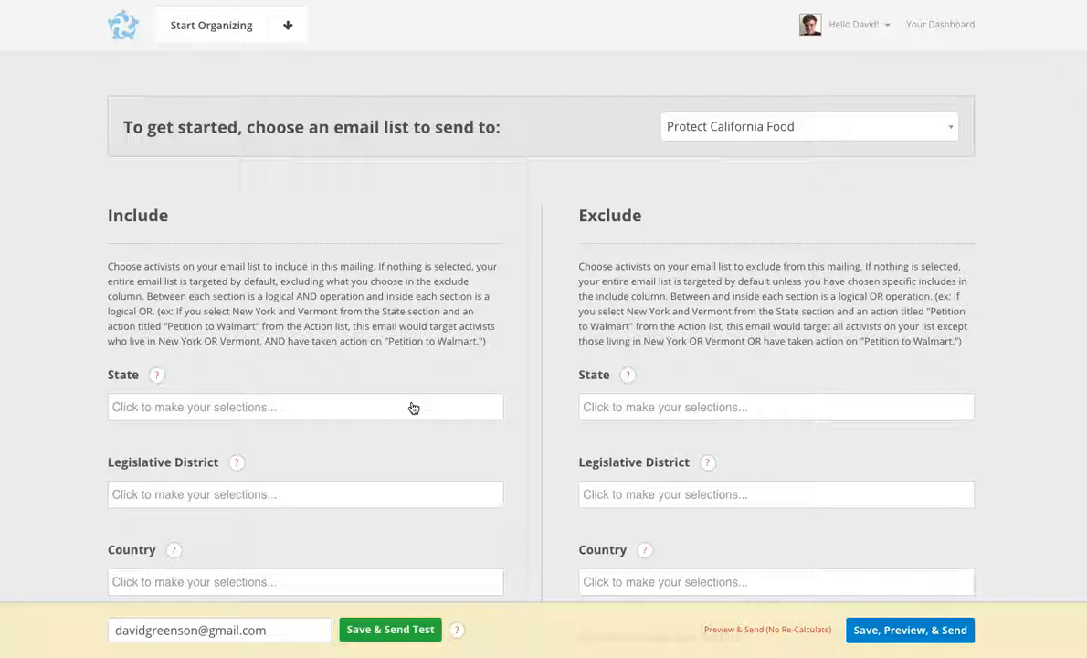
# Step: Examine the states available in the Include State filter, then look over the remaining location and event campaign filters
pyautogui.scroll(-1, 413, 407)
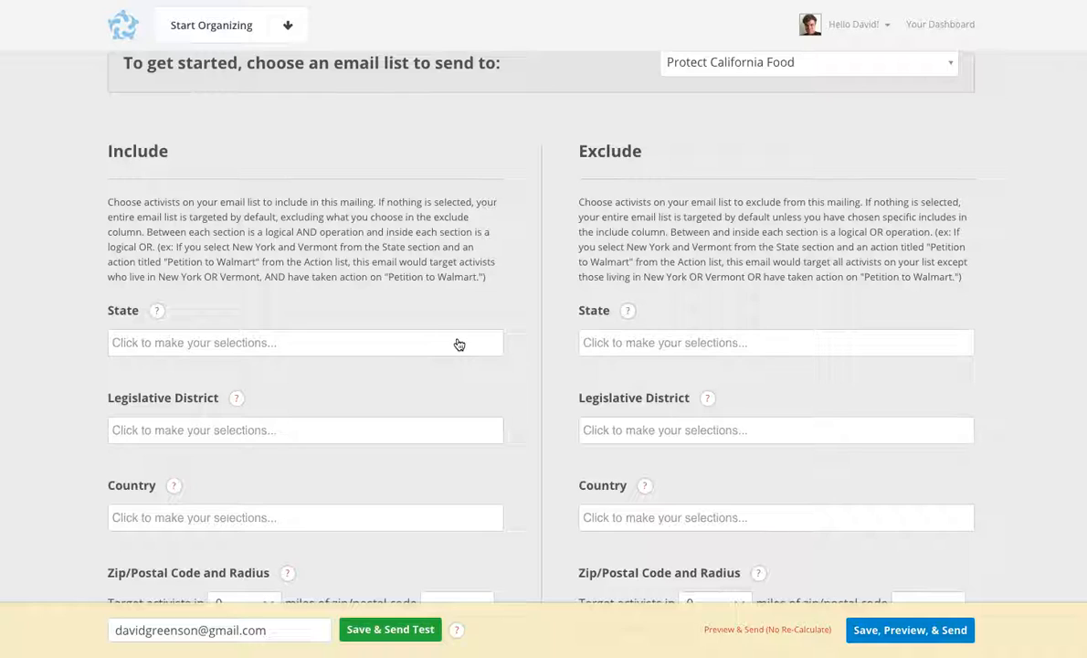
pyautogui.click(409, 347)
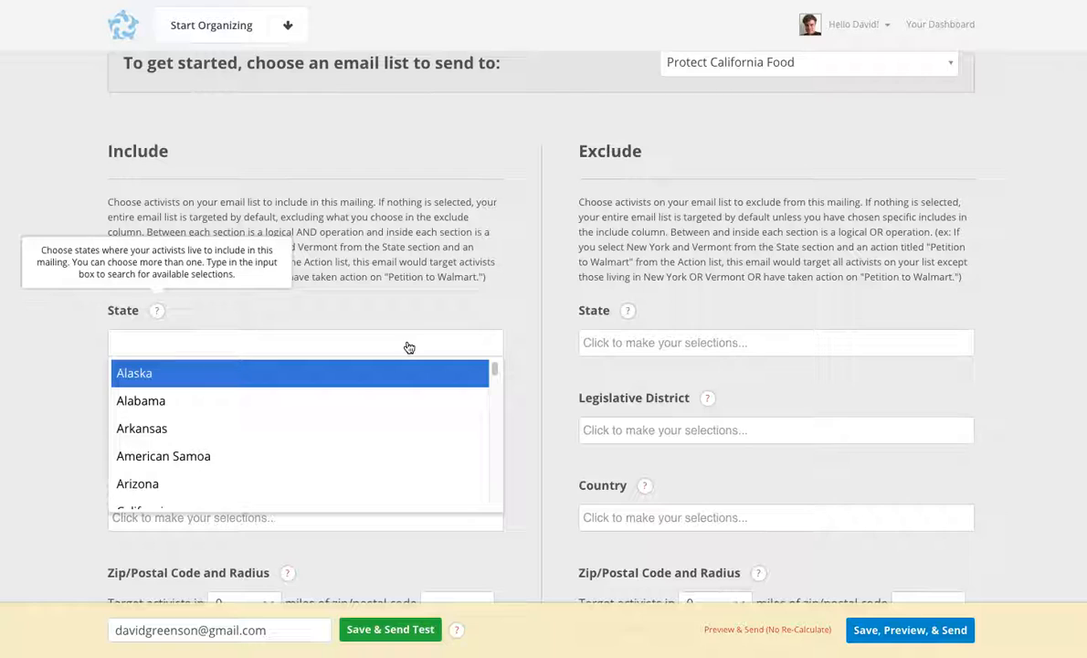
pyautogui.click(401, 321)
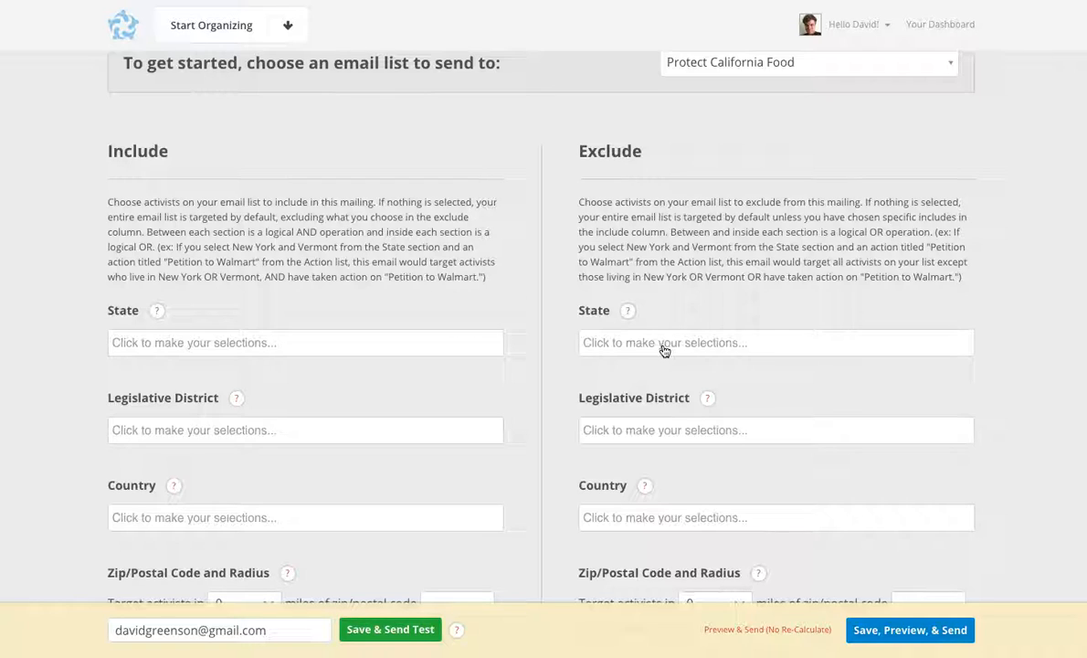
pyautogui.scroll(-12, 664, 350)
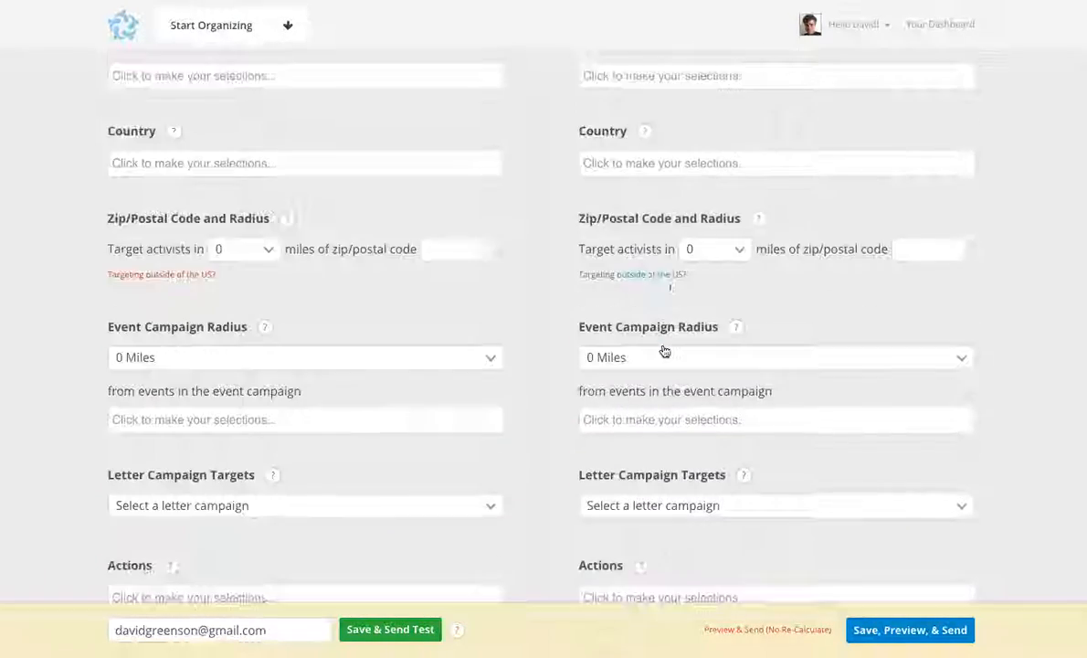
# Step: Look over the remaining targeting filters, then save the email's targeting and continue to its preview
pyautogui.scroll(-10, 663, 351)
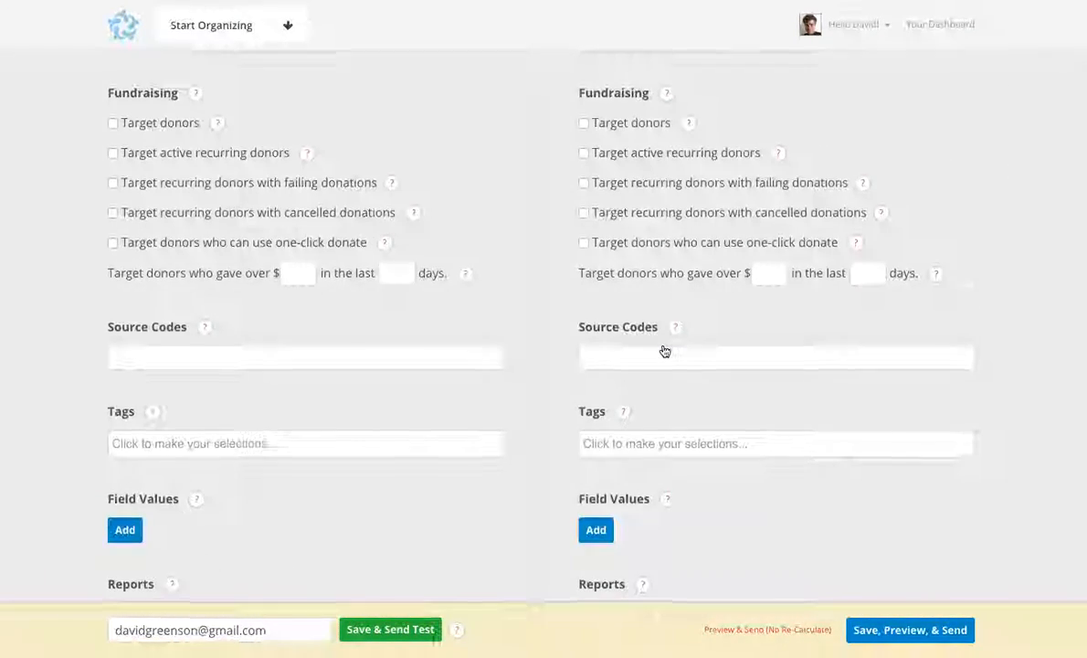
pyautogui.scroll(-4, 664, 350)
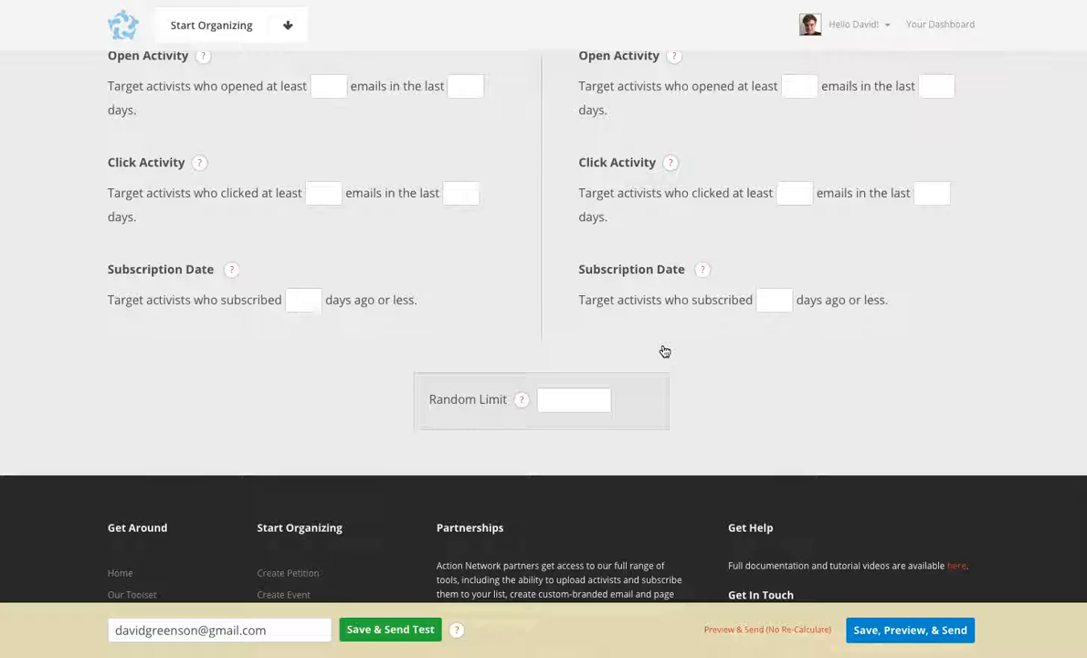
pyautogui.scroll(15, 663, 351)
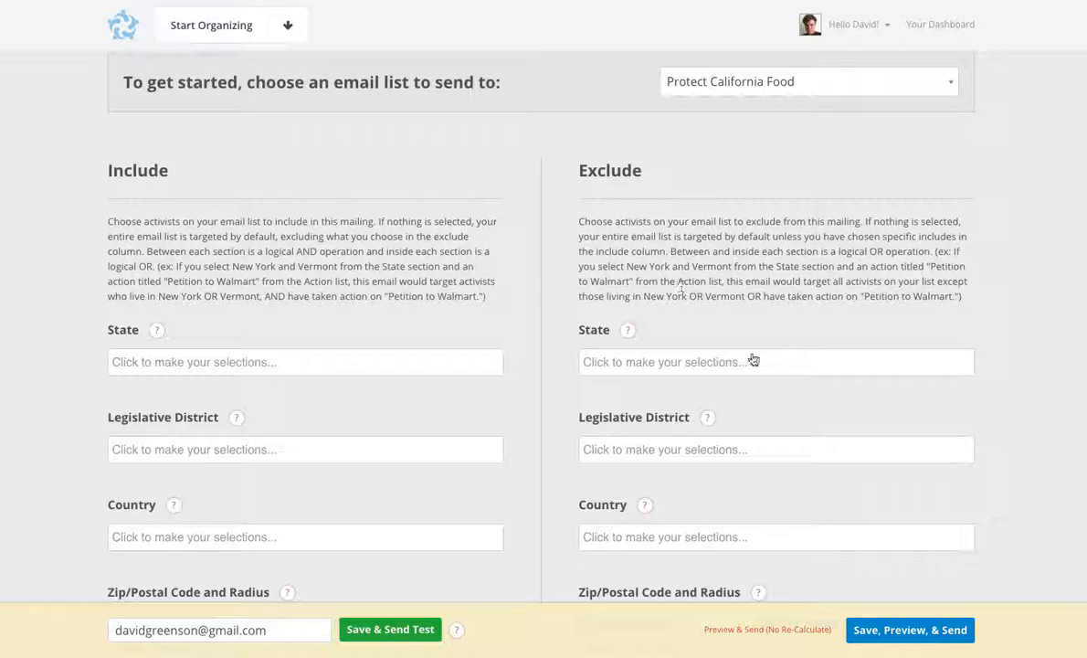
pyautogui.click(901, 640)
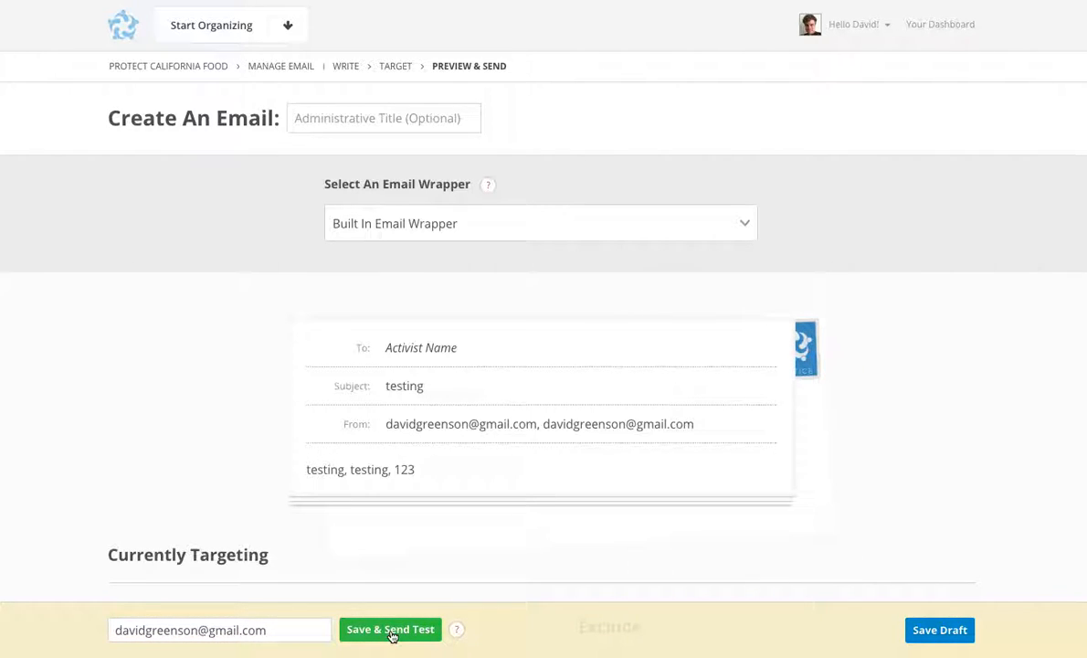
# Step: Review the email preview and targeting summary, refreshing the page to get the calculated number of recipients
pyautogui.scroll(-3, 517, 598)
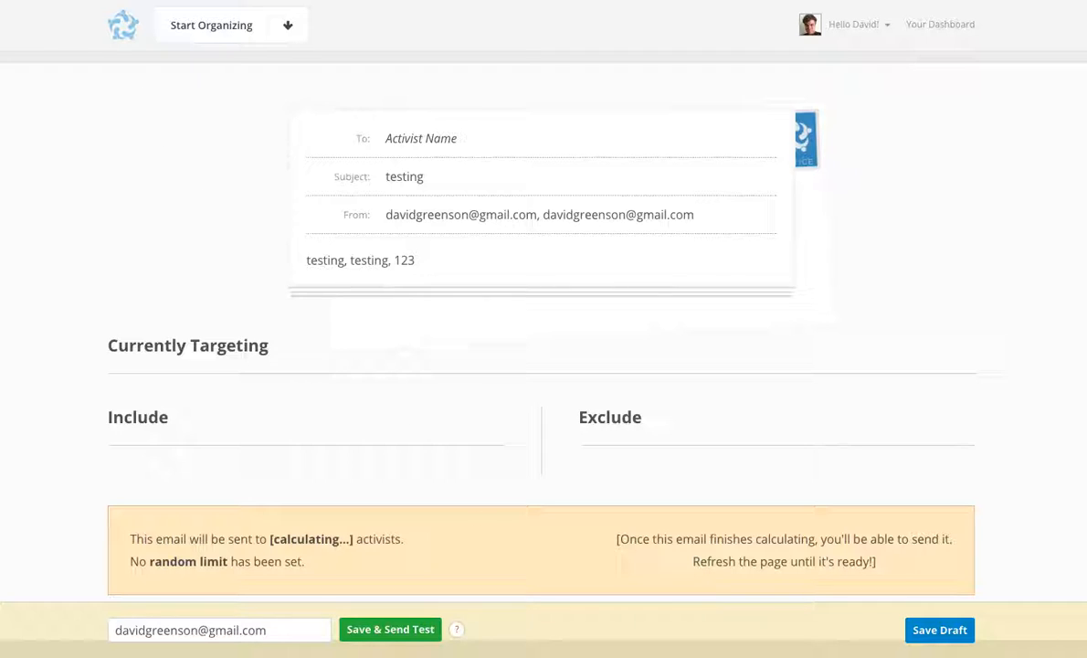
pyautogui.press('super+r')
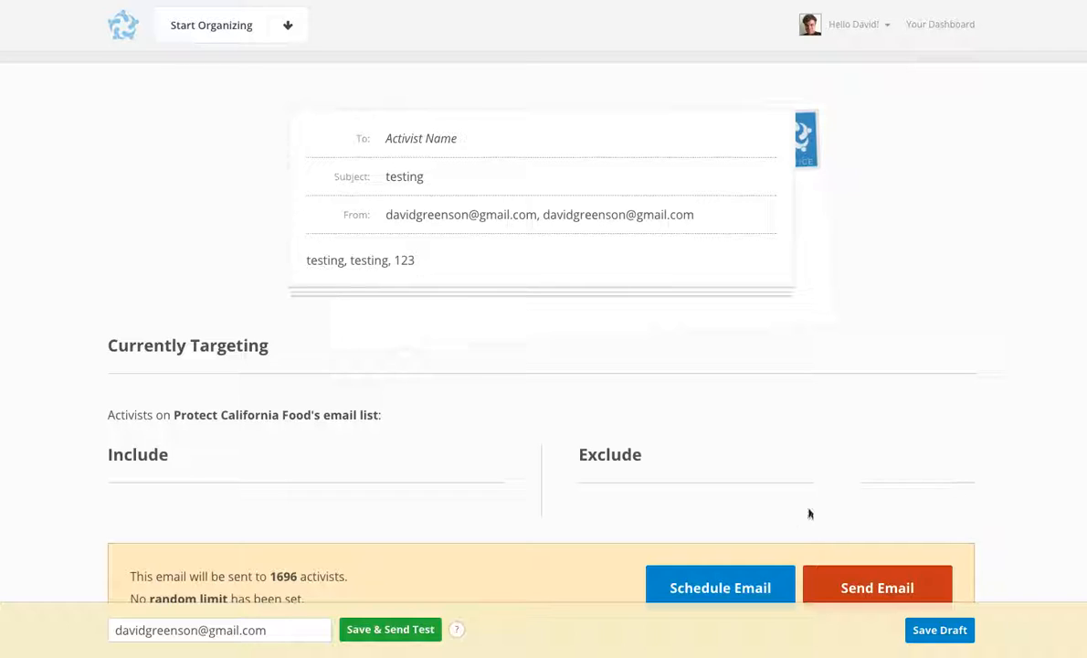
pyautogui.scroll(-3, 808, 511)
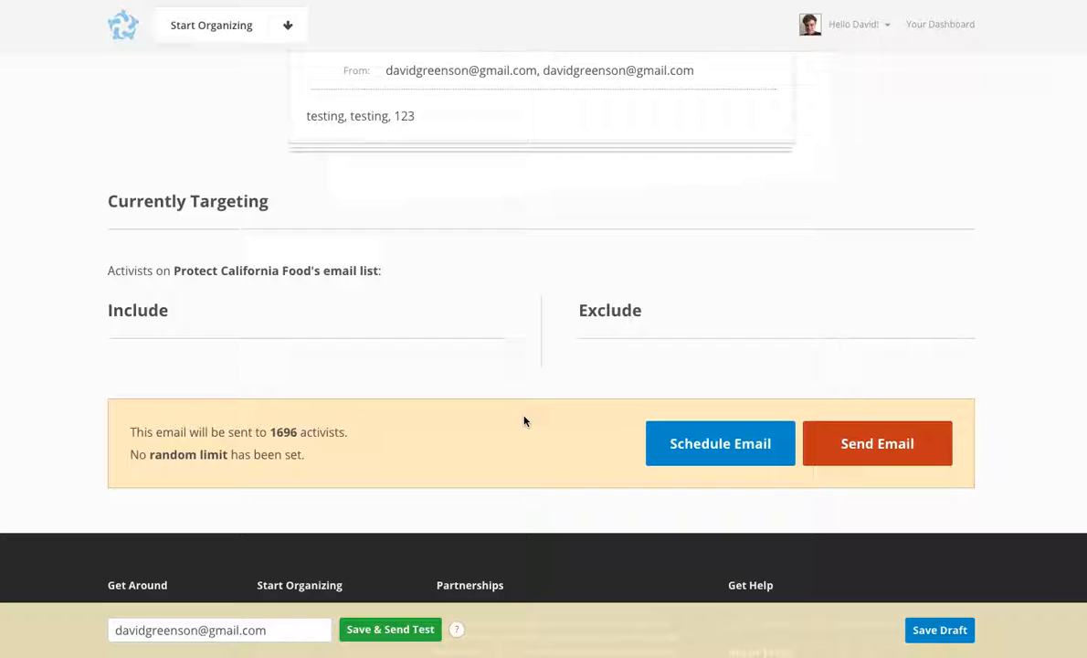
pyautogui.scroll(7, 524, 421)
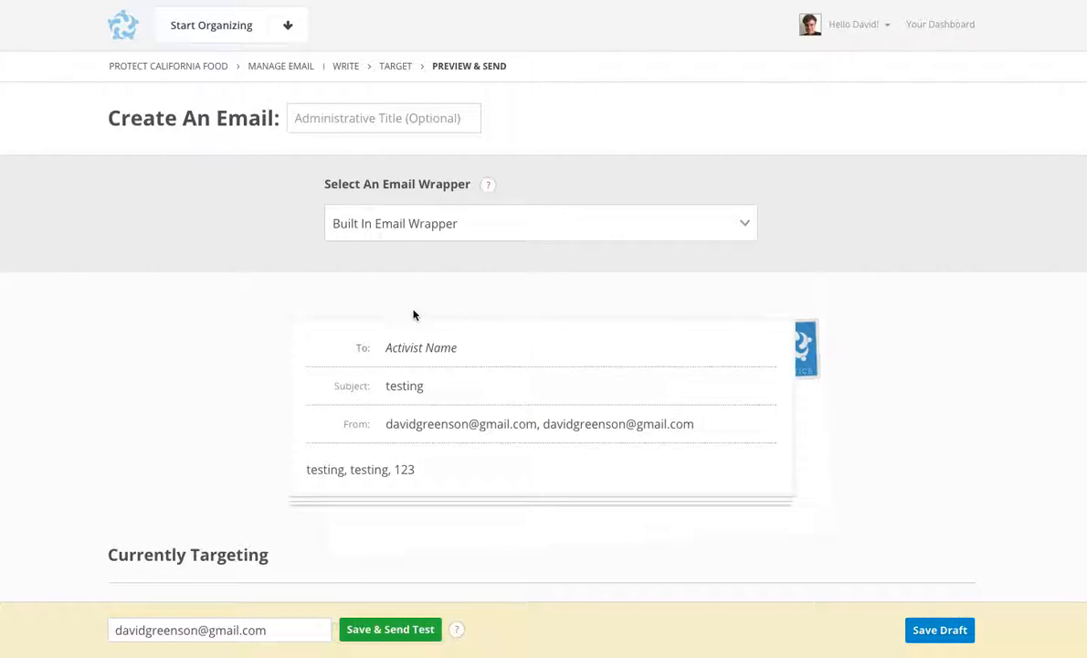
# Step: Return to the Protect California Food group's emails and hide the draft email "testing"
pyautogui.click(282, 70)
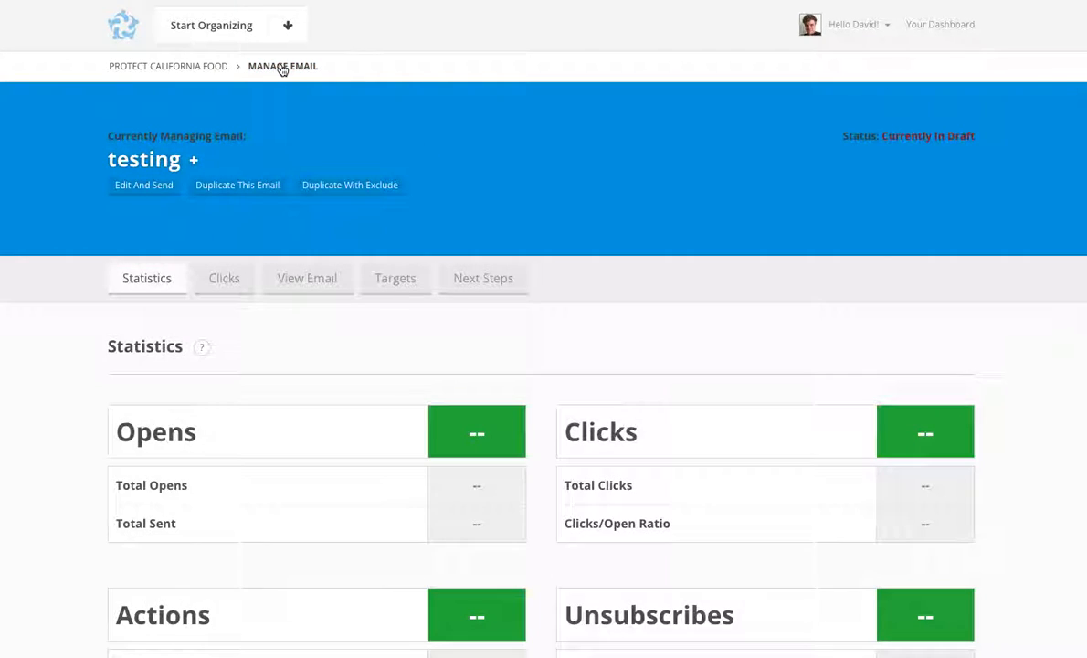
pyautogui.click(196, 67)
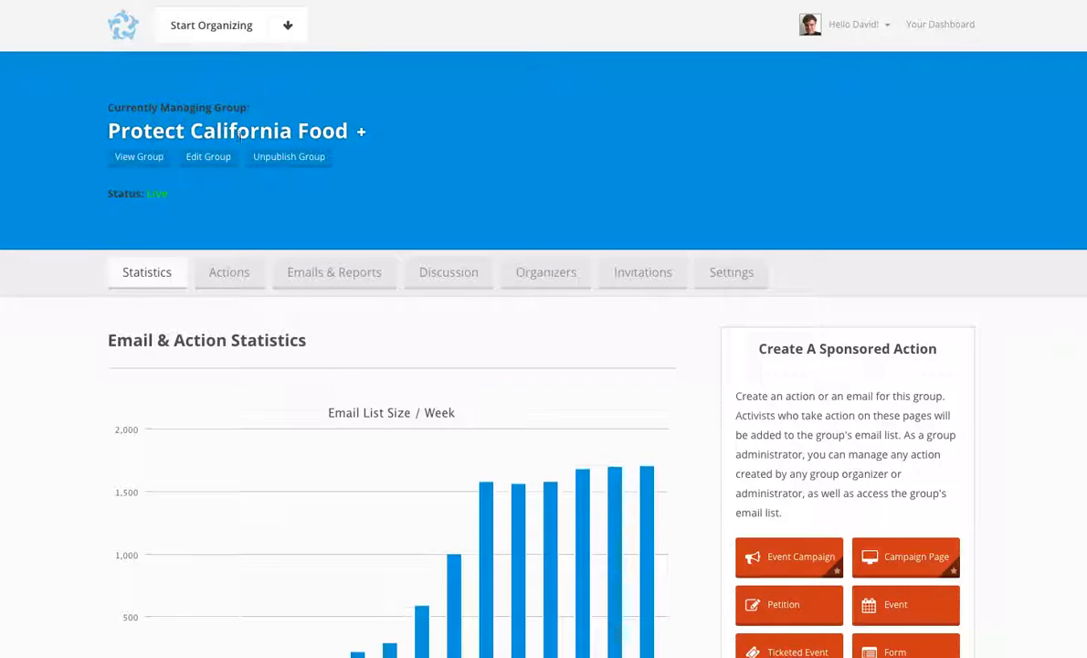
pyautogui.click(337, 279)
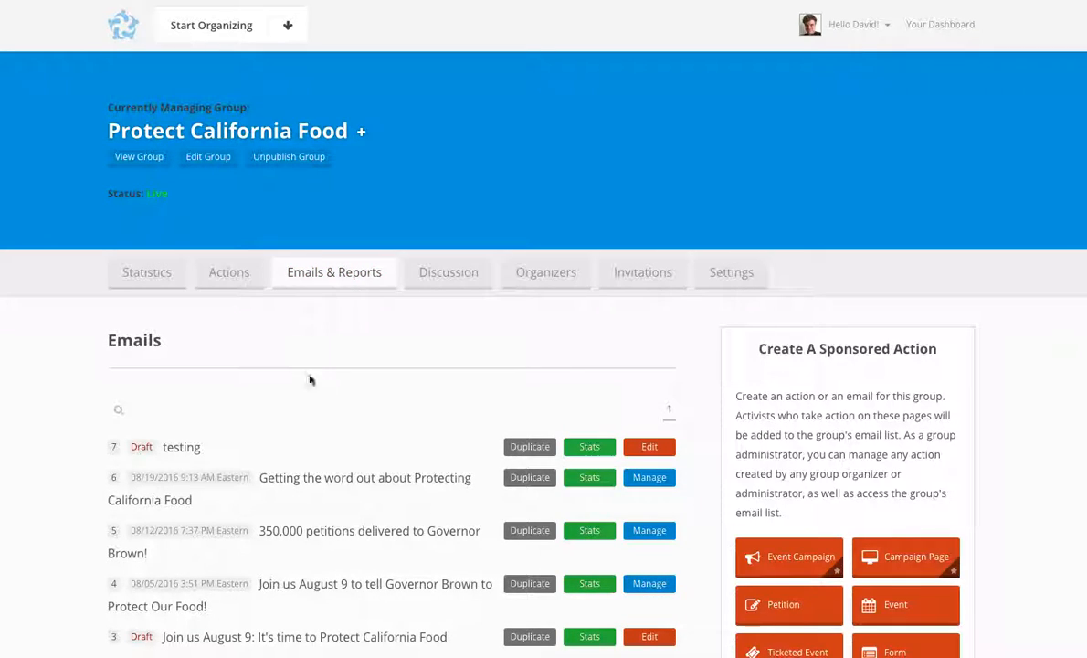
pyautogui.click(94, 451)
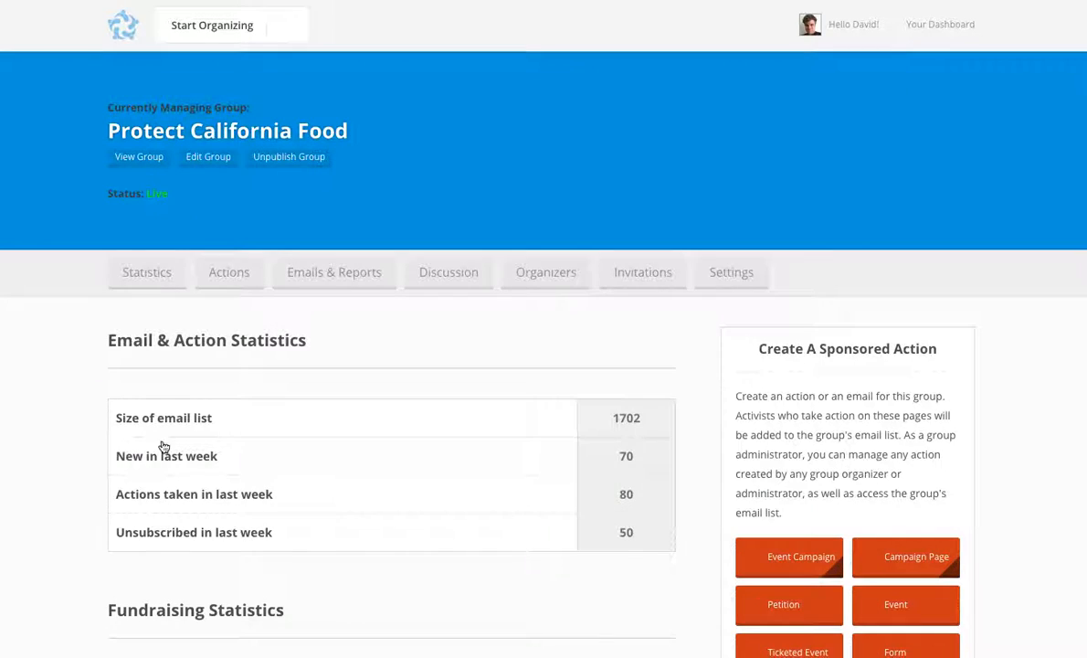
pyautogui.scroll(2, 274, 378)
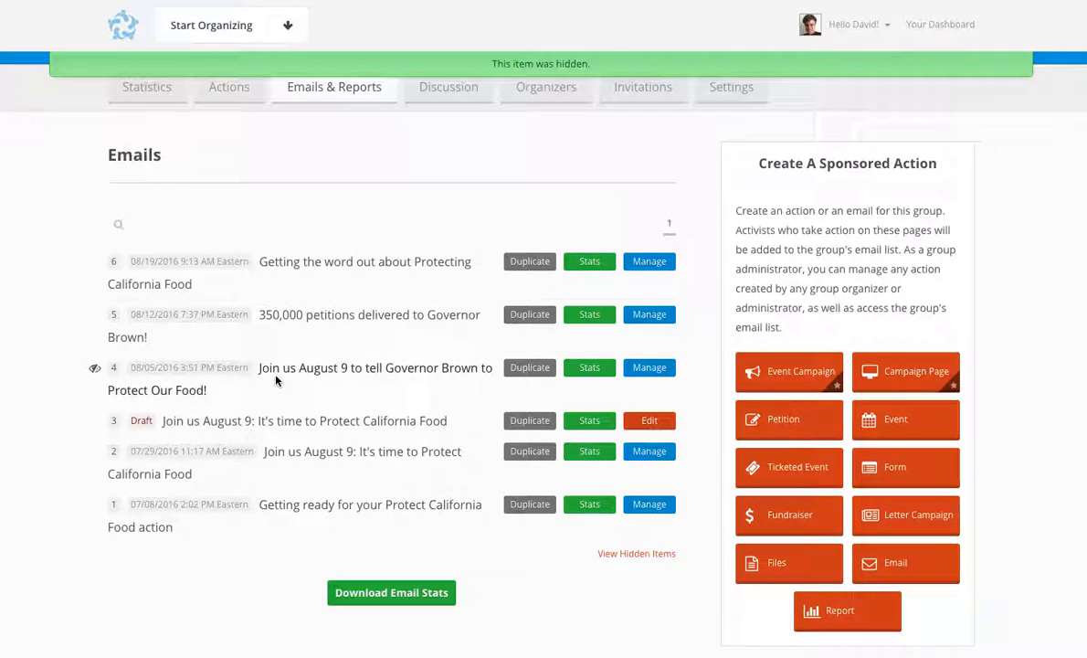
# Step: Look through the group's reports and open the "RSVP source codes" report for editing
pyautogui.scroll(-5, 276, 380)
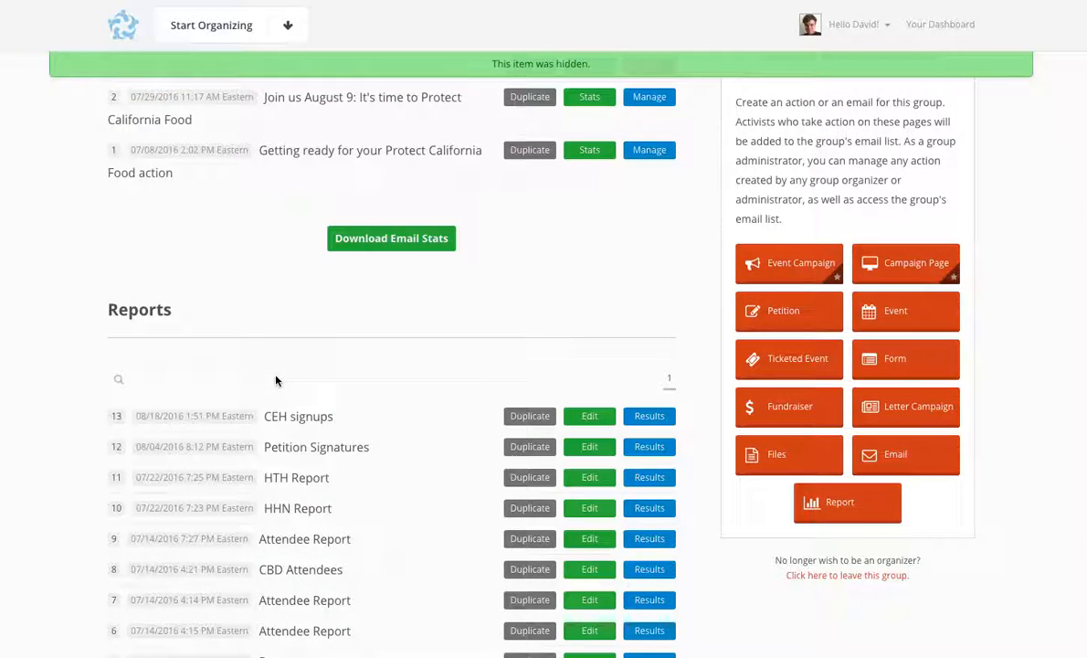
pyautogui.scroll(-1, 276, 381)
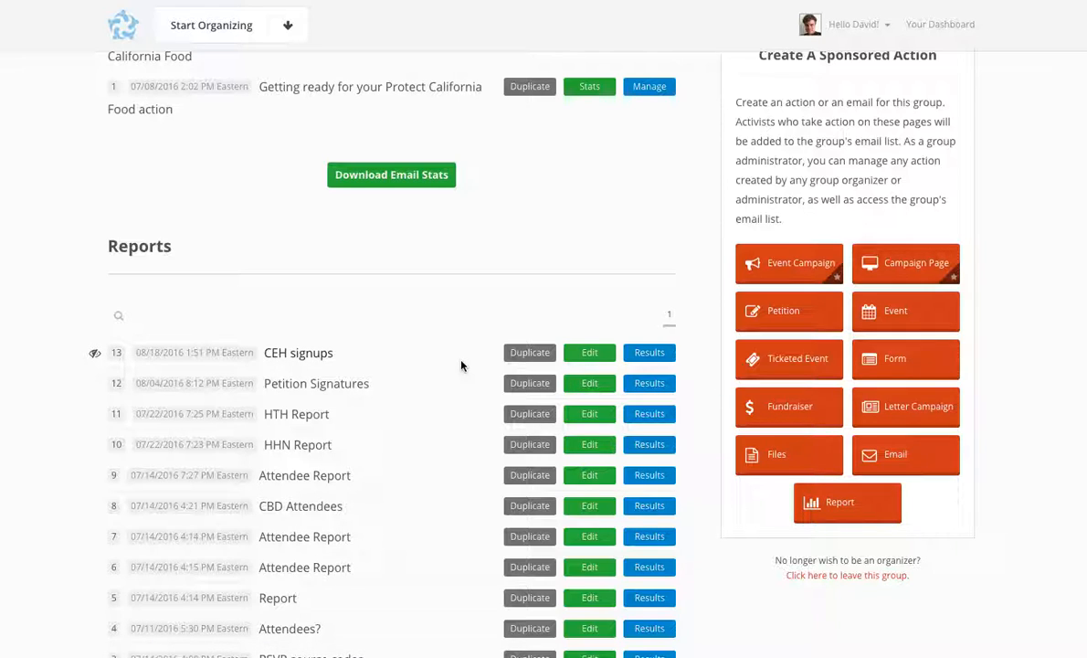
pyautogui.scroll(-1, 432, 389)
pyautogui.scroll(-2, 423, 390)
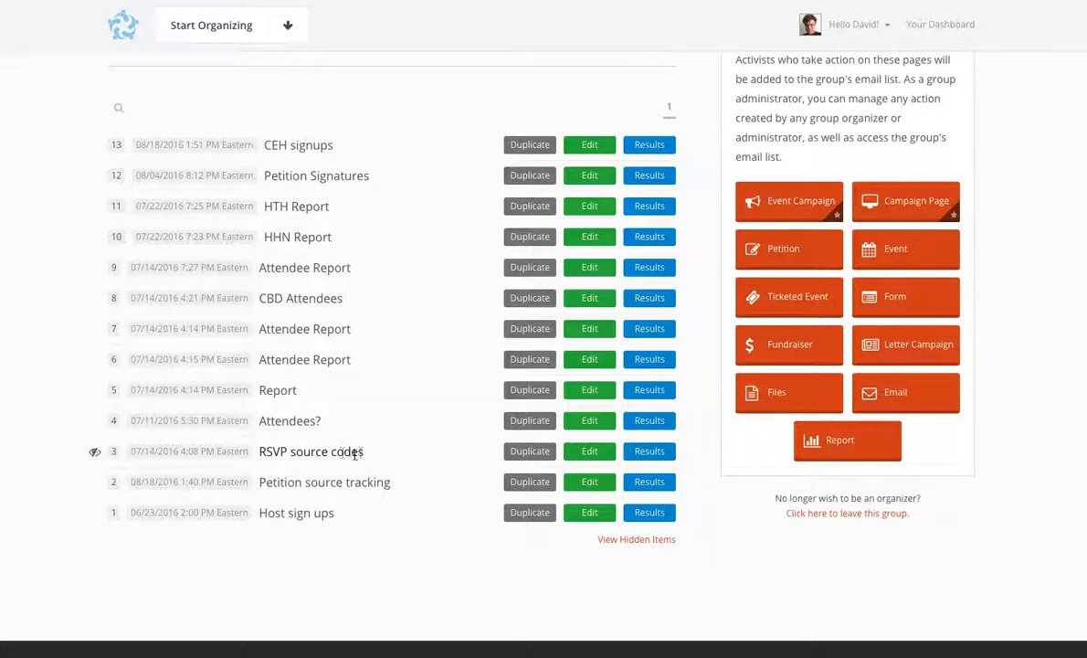
pyautogui.click(590, 451)
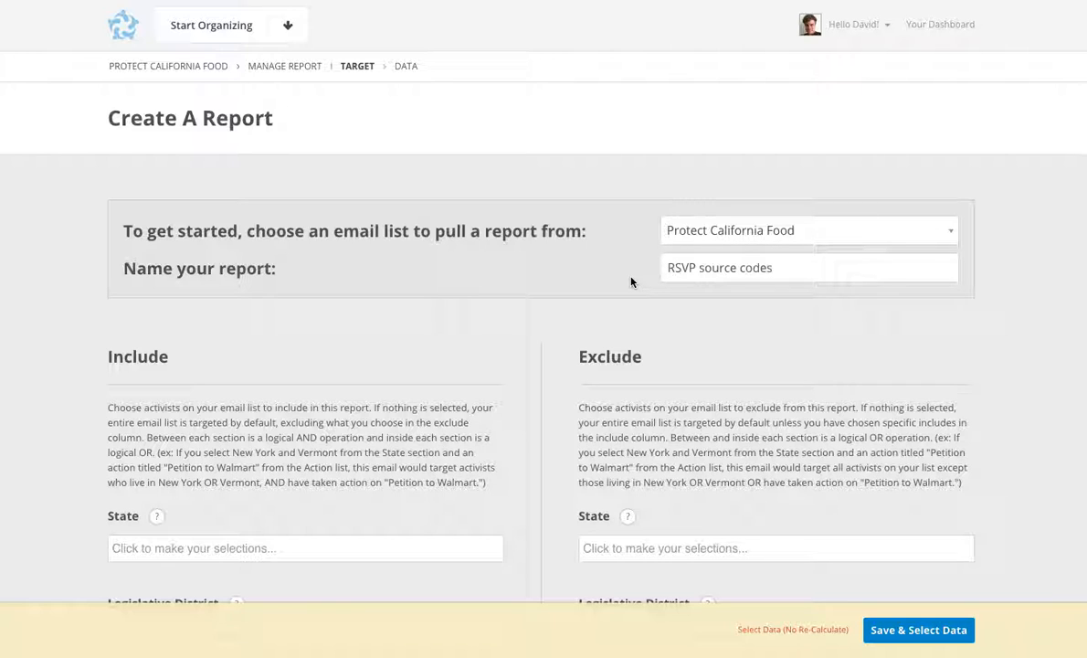
# Step: Review the report's Include and Exclude targeting and subscription status, then save it and continue to choosing its data fields
pyautogui.scroll(-6, 631, 282)
pyautogui.scroll(-3, 630, 281)
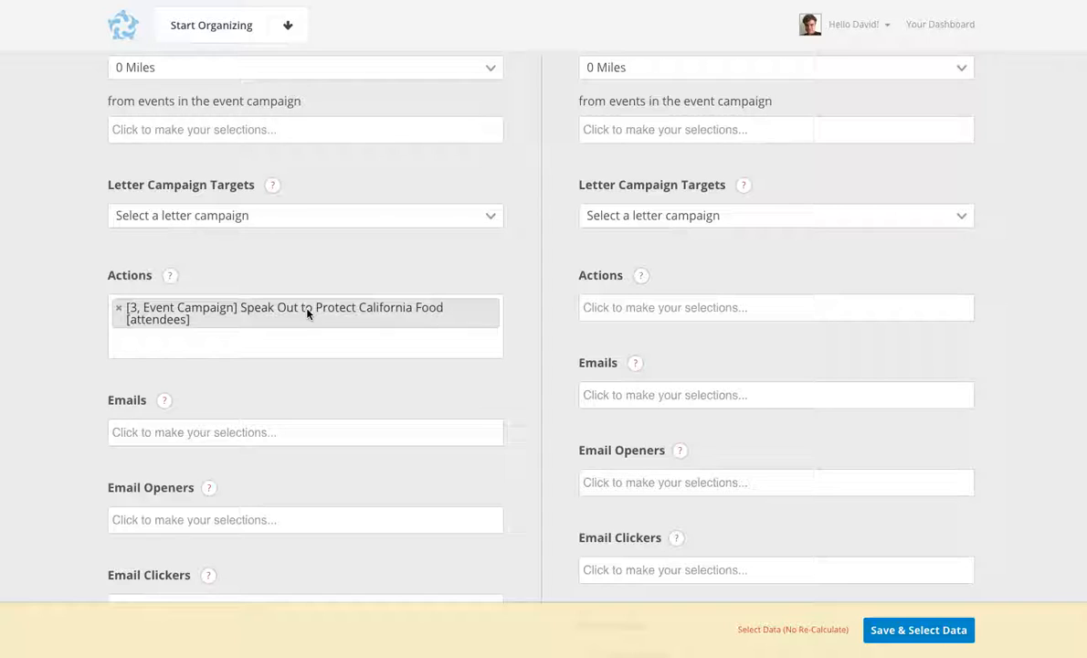
pyautogui.scroll(-5, 318, 347)
pyautogui.scroll(-10, 318, 347)
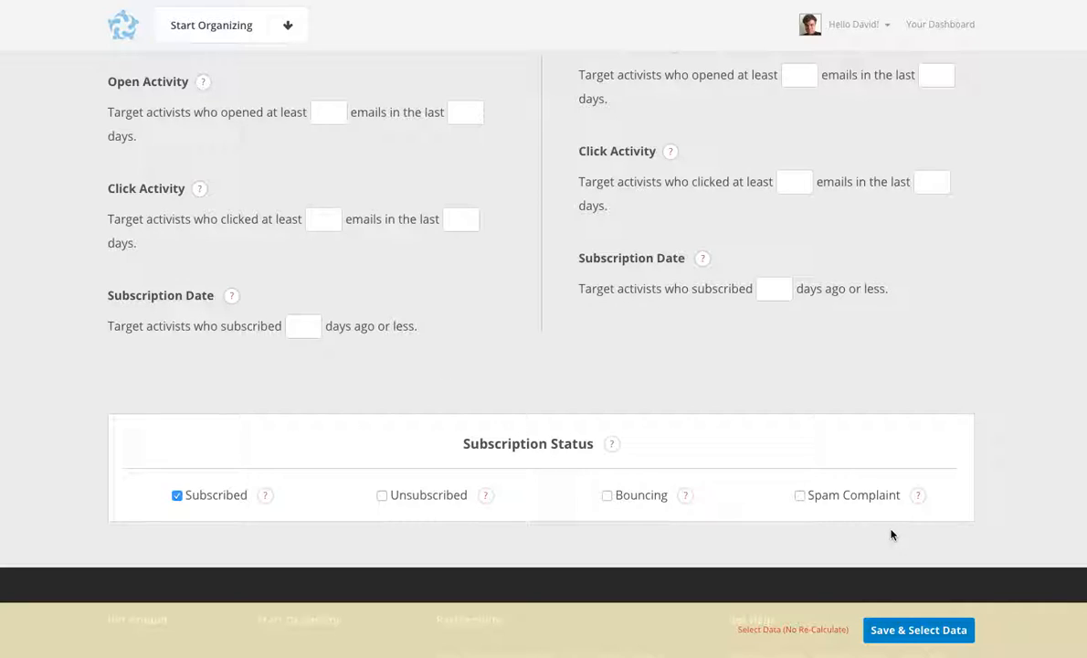
pyautogui.click(933, 633)
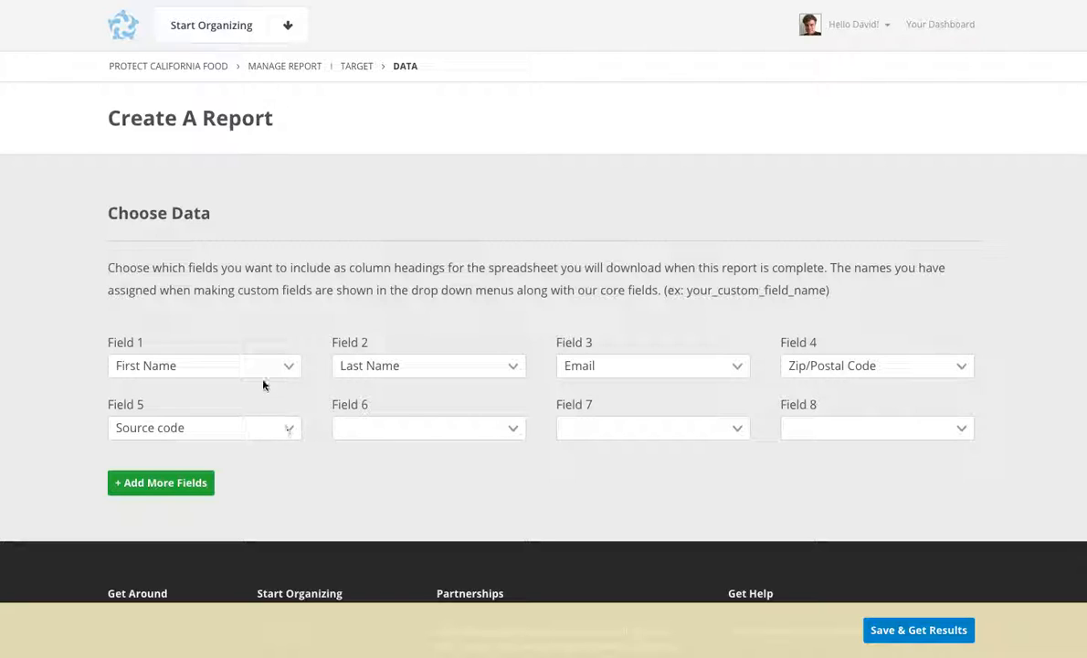
# Step: Keep Source code as the report's Field 5 and set Field 6 to Legislative District
pyautogui.click(286, 430)
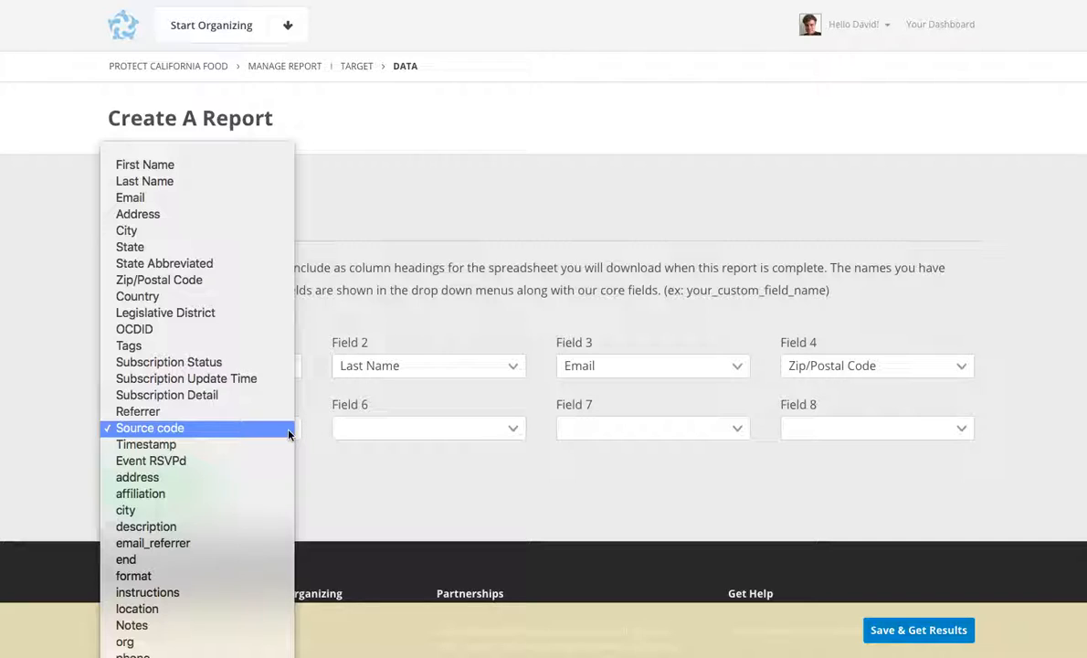
pyautogui.click(290, 428)
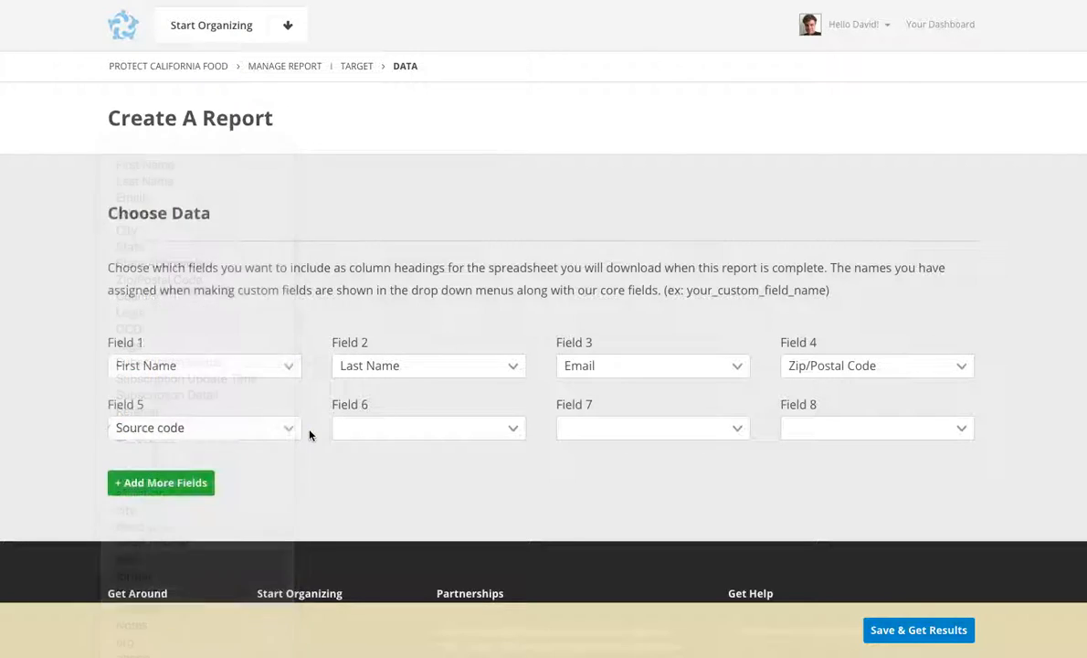
pyautogui.click(515, 431)
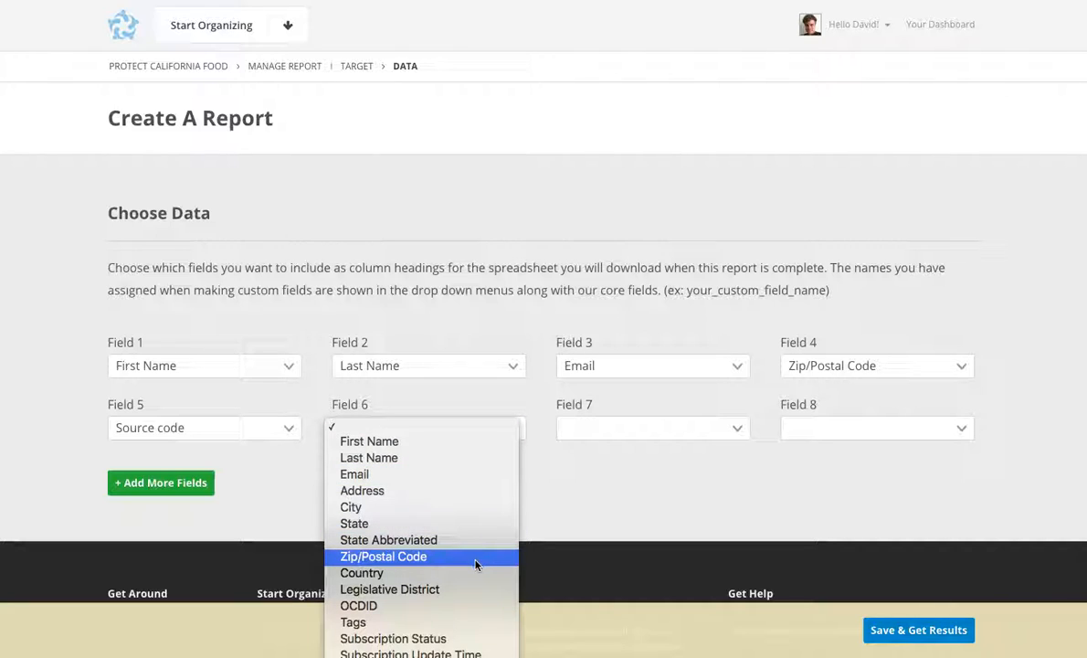
pyautogui.click(475, 589)
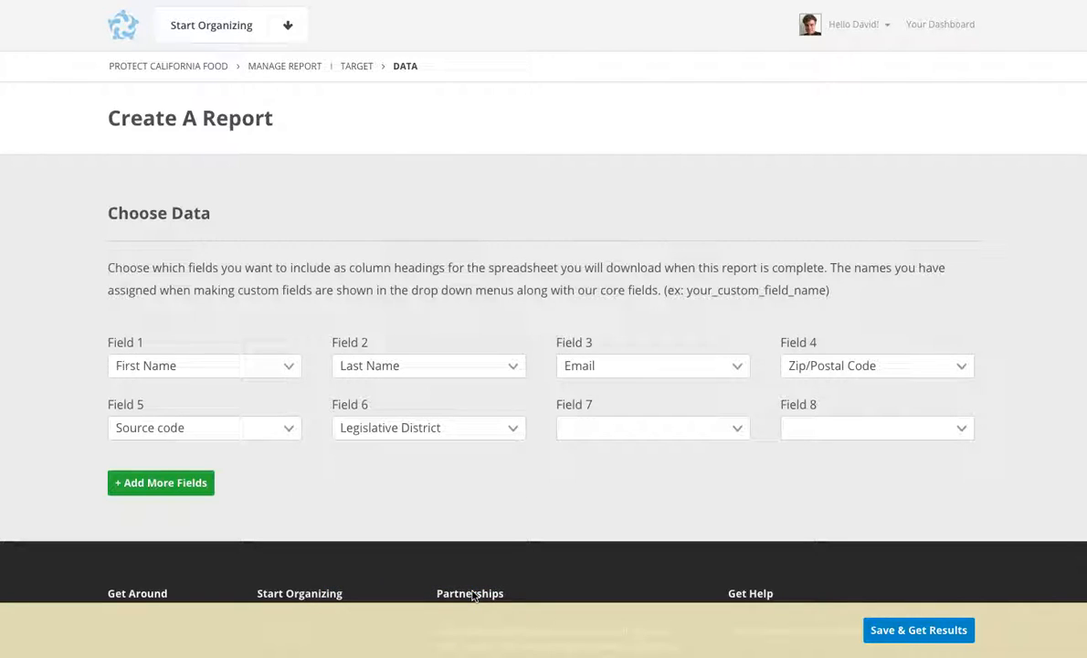